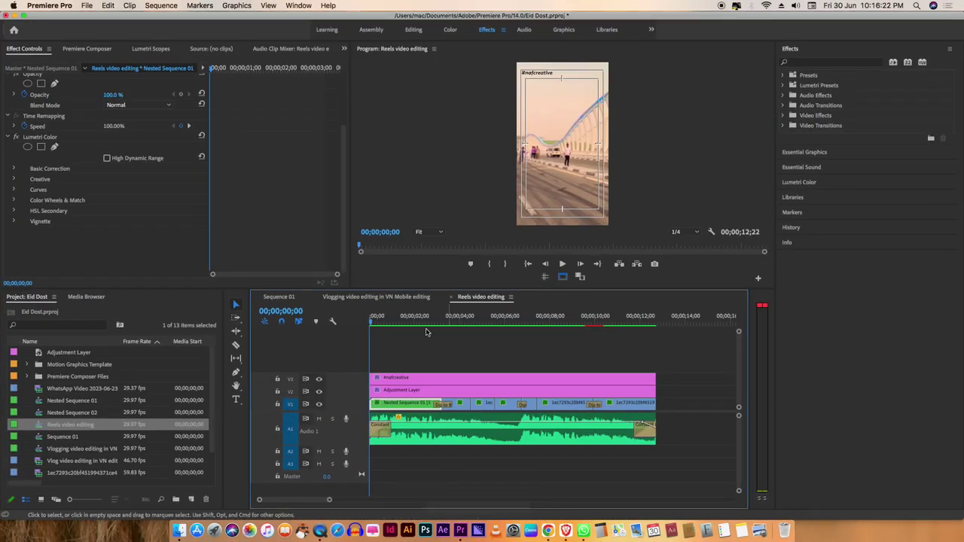
Preview the reel, scrub back to about five seconds, and search the effects for 'blur'
{"action": "key", "text": "space"}
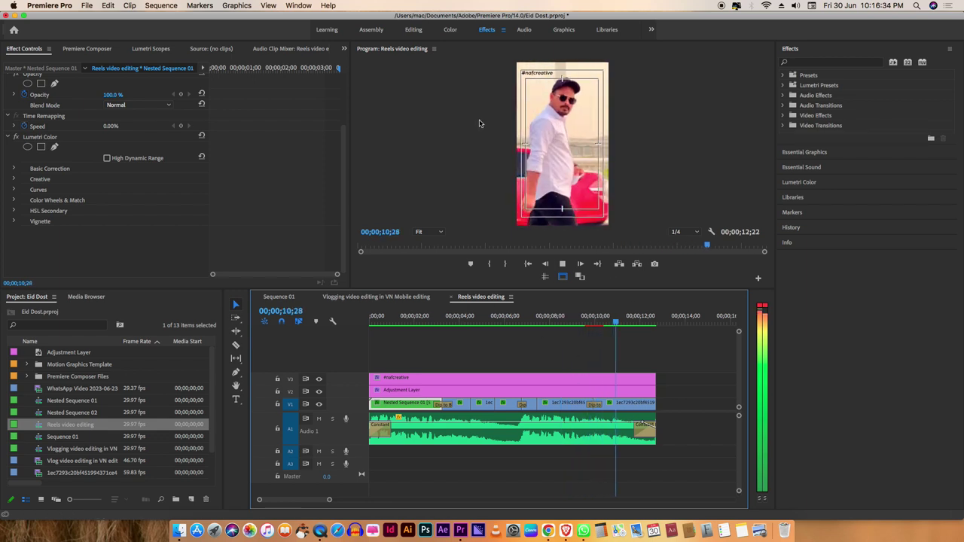
{"action": "left_click_drag", "start_coordinate": [637, 322], "coordinate": [365, 346]}
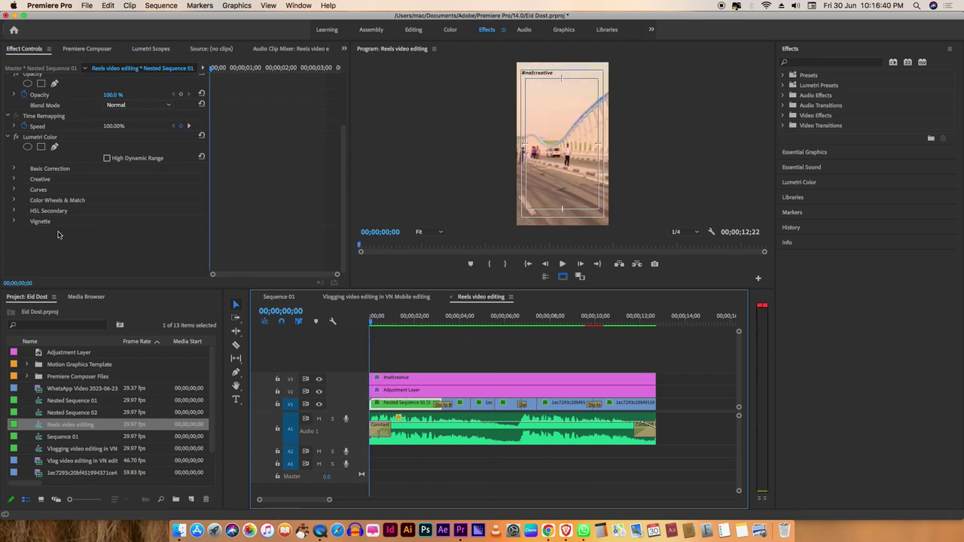
{"action": "left_click", "coordinate": [809, 65]}
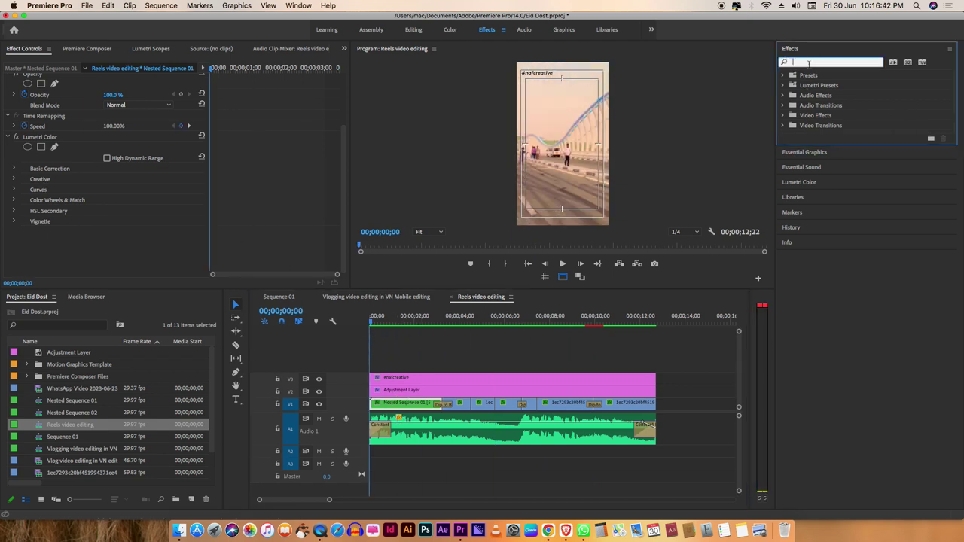
{"action": "type", "text": "blur"}
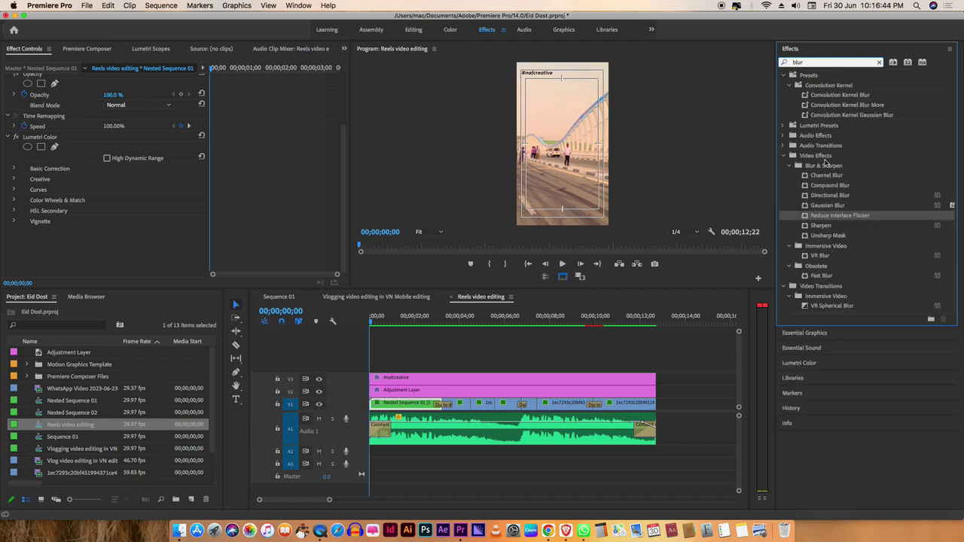
Apply Reduce Interlace Flicker to the nested clip and set its Softness to 80
{"action": "mouse_move", "coordinate": [821, 217]}
{"action": "left_mouse_down"}
{"action": "mouse_move", "coordinate": [427, 410]}
{"action": "mouse_move", "coordinate": [391, 410]}
{"action": "left_mouse_up"}
{"action": "left_click_drag", "start_coordinate": [103, 257], "coordinate": [110, 257]}
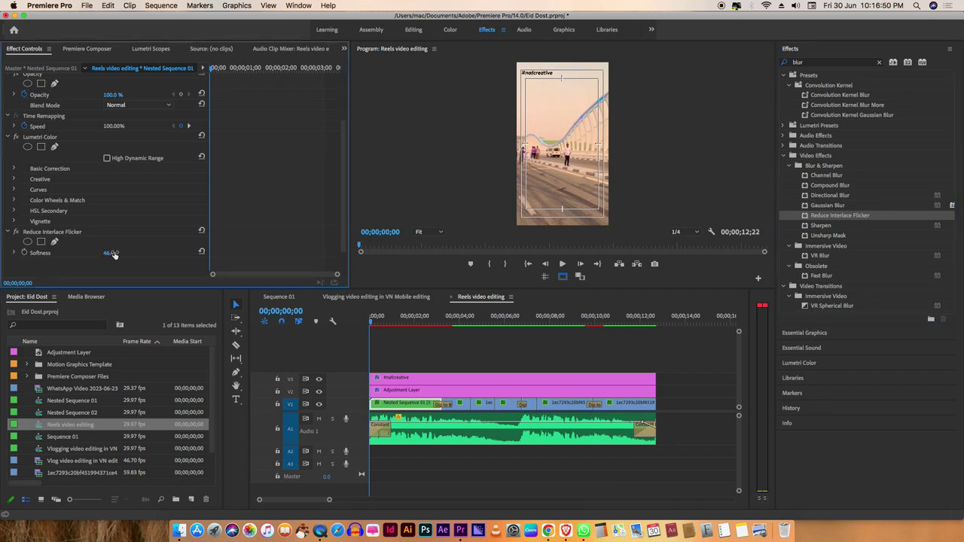
{"action": "type", "text": "50"}
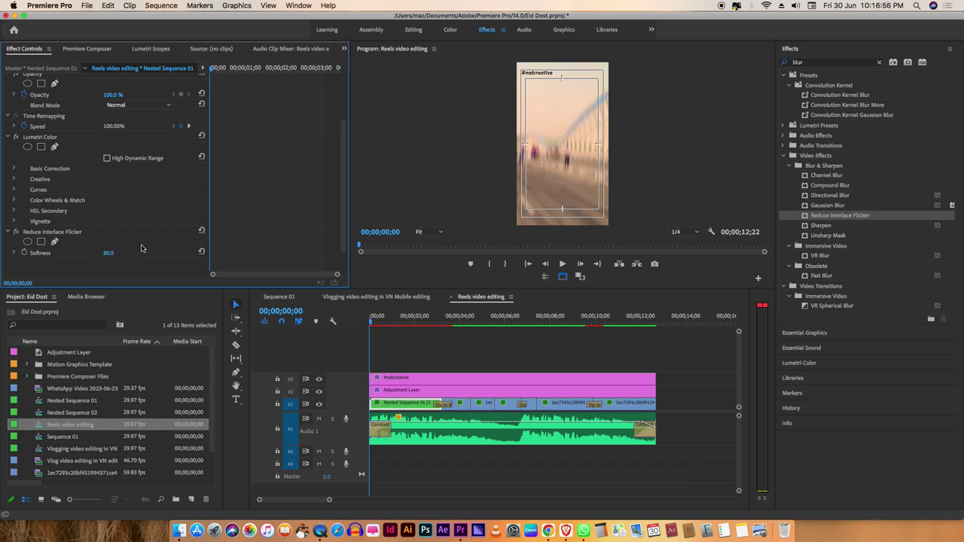
{"action": "scroll", "coordinate": [101, 238], "scroll_direction": "up", "scroll_amount": 2}
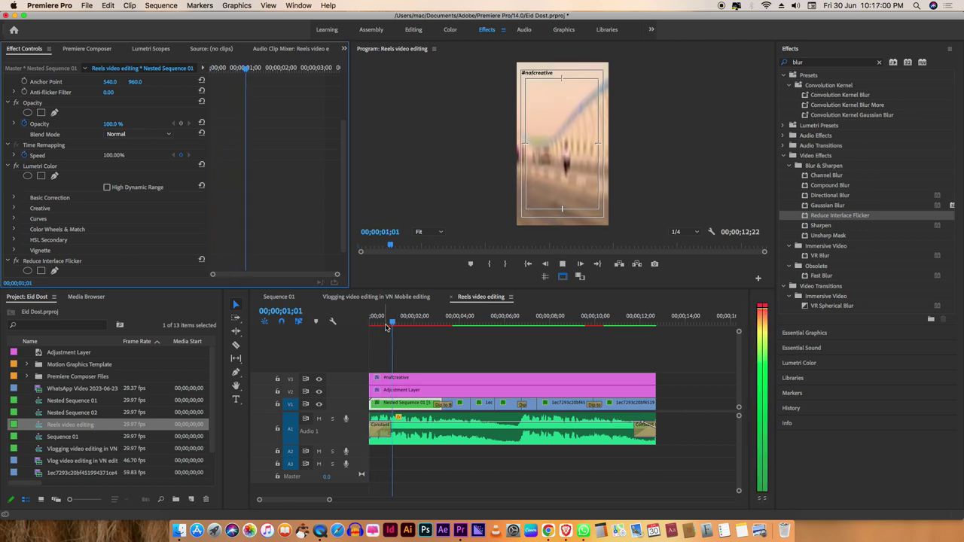
Give the Softness keyframe at about one second both Ease In and Ease Out
{"action": "key", "text": "space"}
{"action": "scroll", "coordinate": [119, 247], "scroll_direction": "down", "scroll_amount": 2}
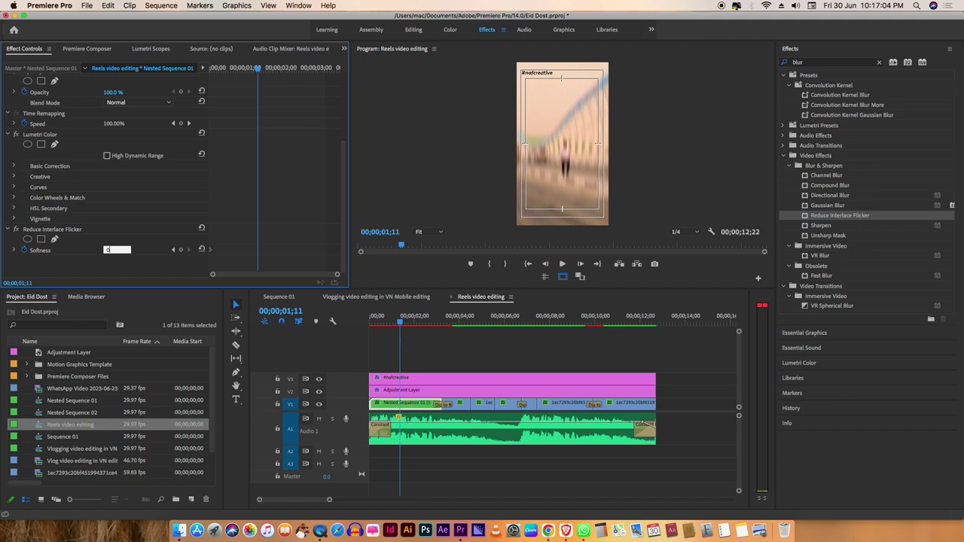
{"action": "left_click_drag", "start_coordinate": [290, 233], "coordinate": [262, 253]}
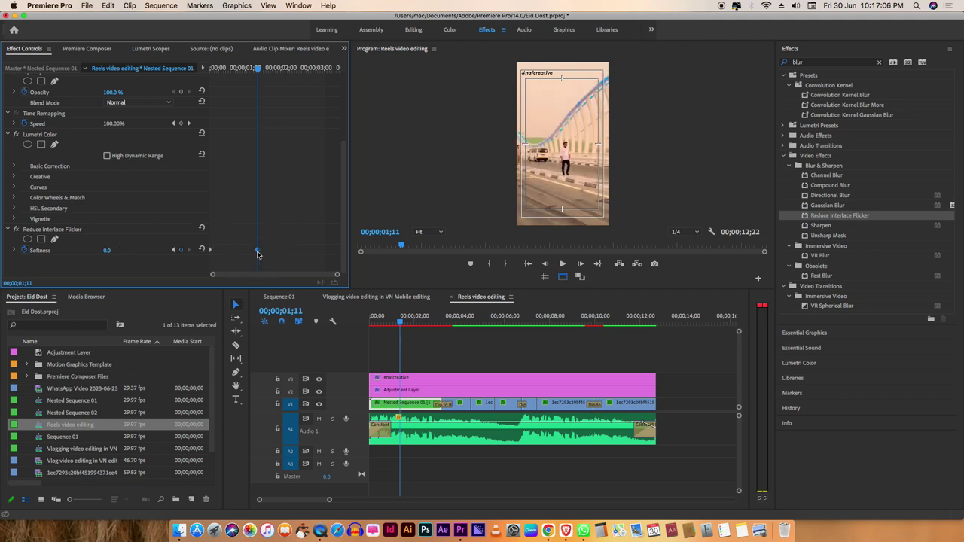
{"action": "right_click", "coordinate": [257, 255]}
{"action": "left_click", "coordinate": [285, 391]}
{"action": "right_click", "coordinate": [211, 251]}
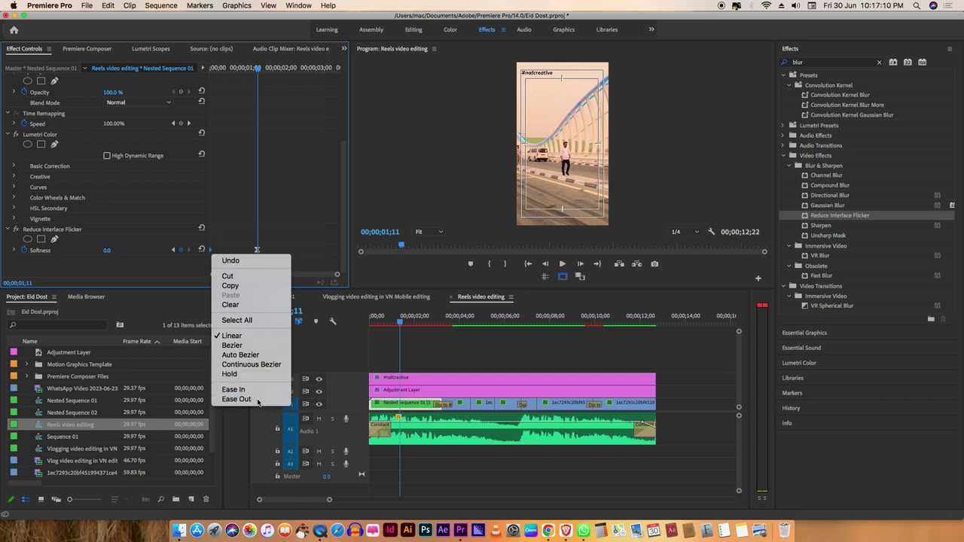
{"action": "left_click", "coordinate": [232, 403]}
Return to the sequence start and preview the intro blur clearing
{"action": "left_click", "coordinate": [342, 339]}
{"action": "key", "text": "Home"}
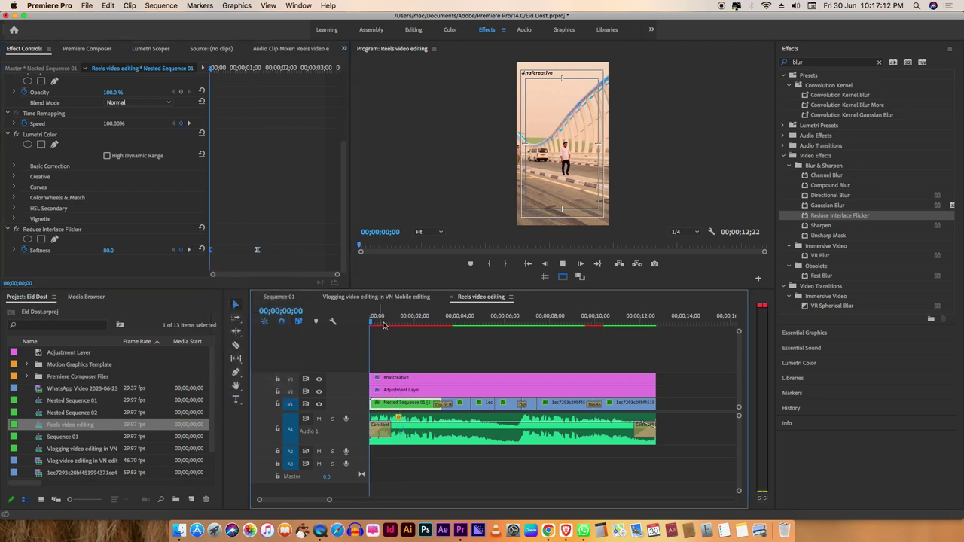
{"action": "key", "text": "space"}
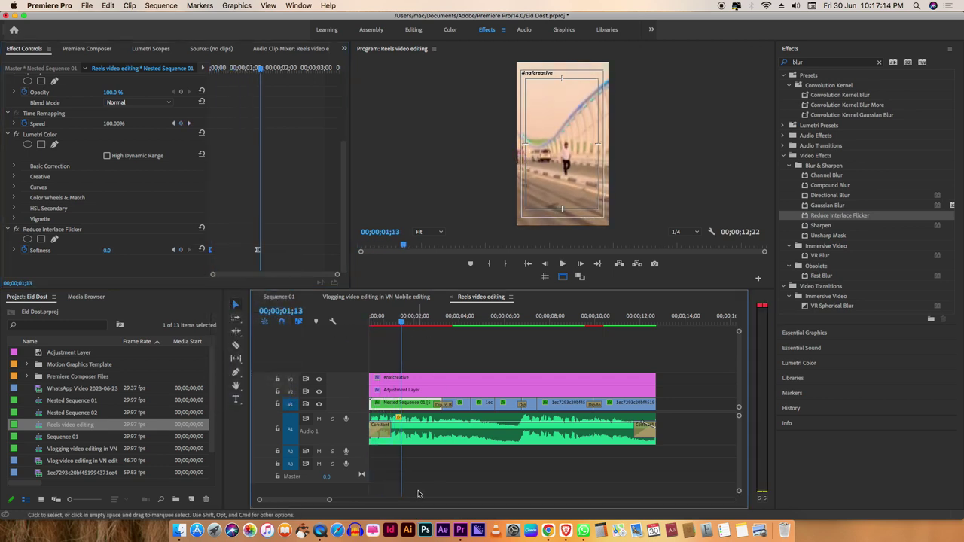
Enlarge the V1 and A1 tracks to show thumbnails and zoom the timeline in on the clips
{"action": "scroll", "coordinate": [366, 430], "scroll_direction": "up", "scroll_amount": 3}
{"action": "scroll", "coordinate": [366, 429], "scroll_direction": "up", "scroll_amount": 1}
{"action": "scroll", "coordinate": [366, 404], "scroll_direction": "up", "scroll_amount": 4}
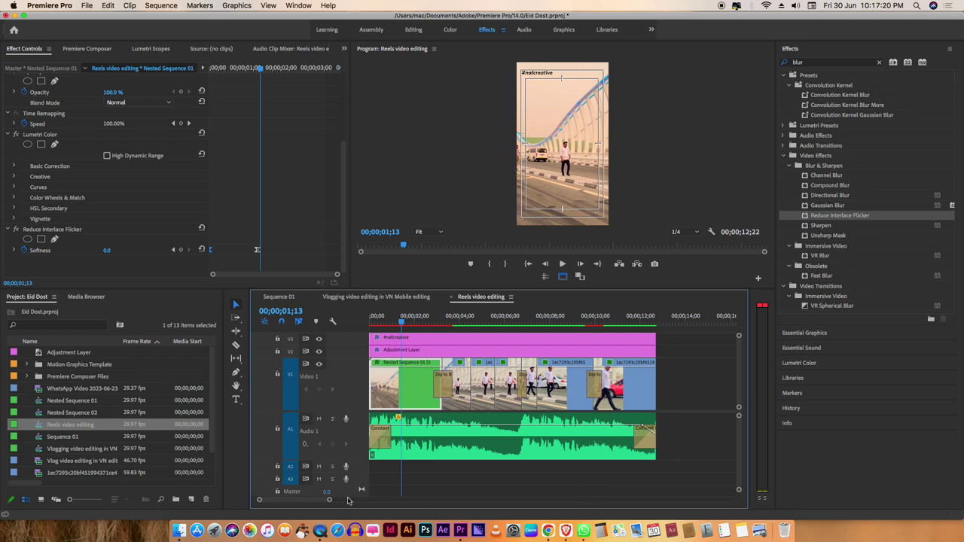
{"action": "left_click_drag", "start_coordinate": [328, 501], "coordinate": [318, 500]}
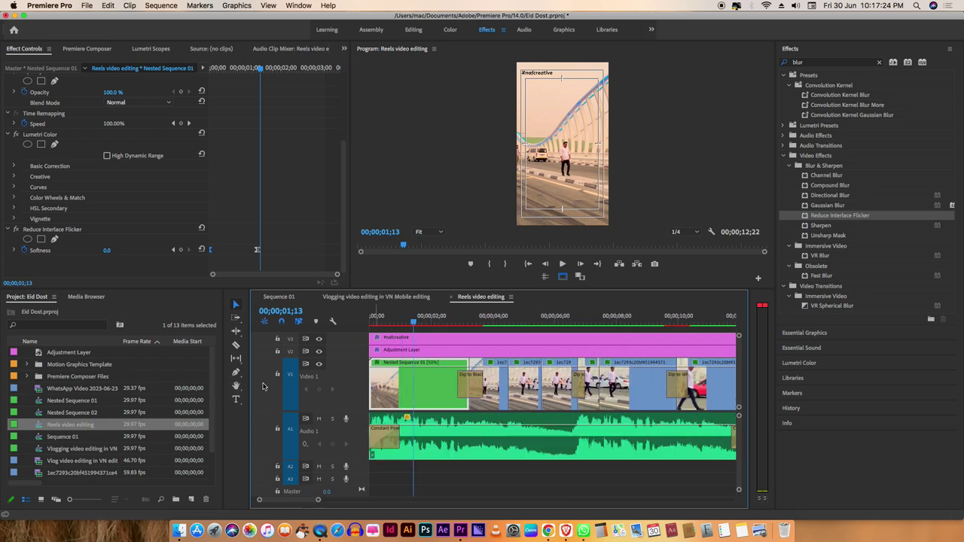
{"action": "scroll", "coordinate": [497, 388], "scroll_direction": "down", "scroll_amount": 5}
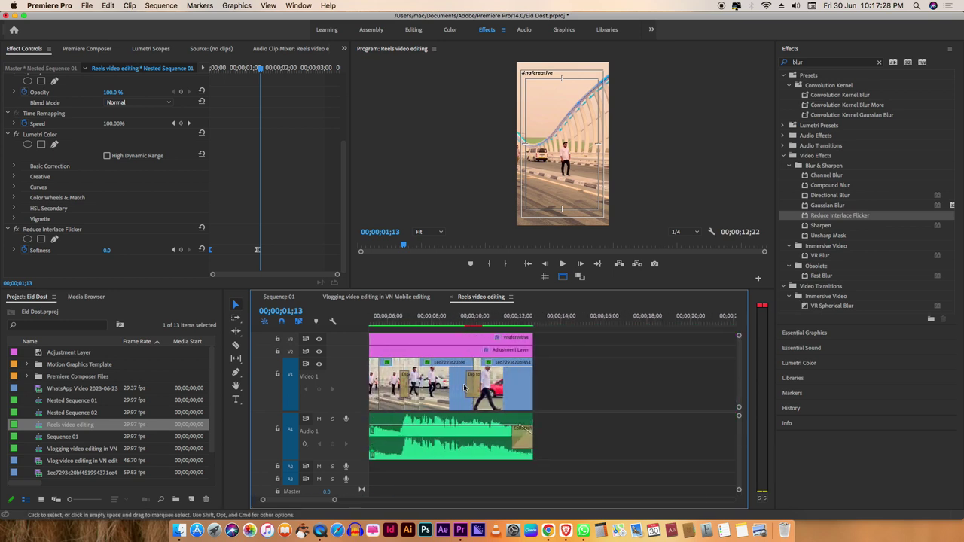
Park the playhead near 00;00;07;23 and select the walking clip beneath it
{"action": "left_click", "coordinate": [444, 319]}
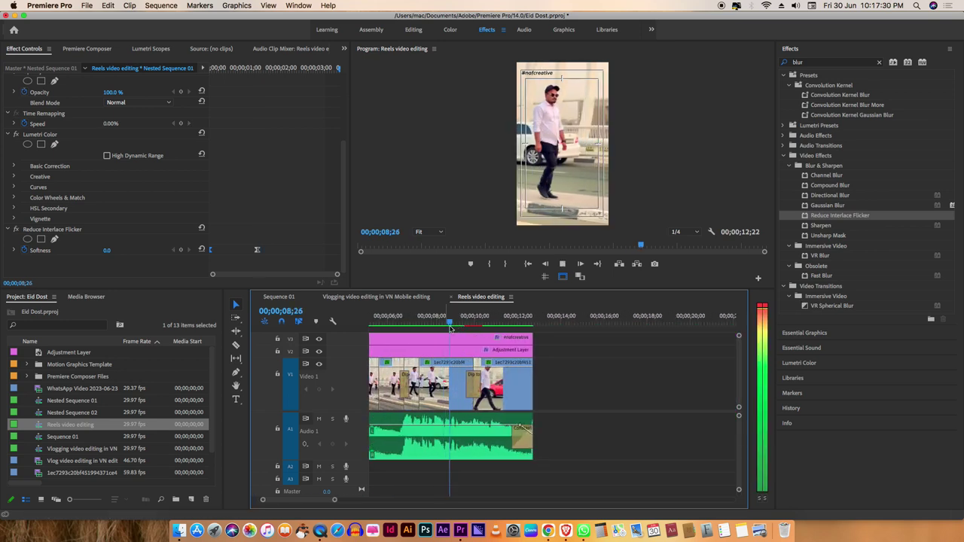
{"action": "left_click_drag", "start_coordinate": [405, 319], "coordinate": [420, 324]}
{"action": "left_click_drag", "start_coordinate": [335, 499], "coordinate": [322, 494]}
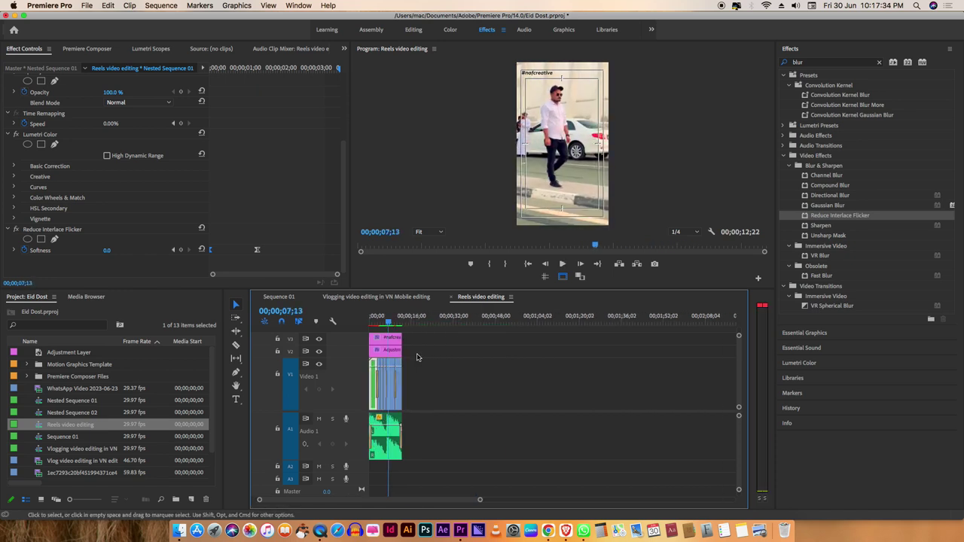
{"action": "scroll", "coordinate": [286, 498], "scroll_direction": "up", "scroll_amount": 3}
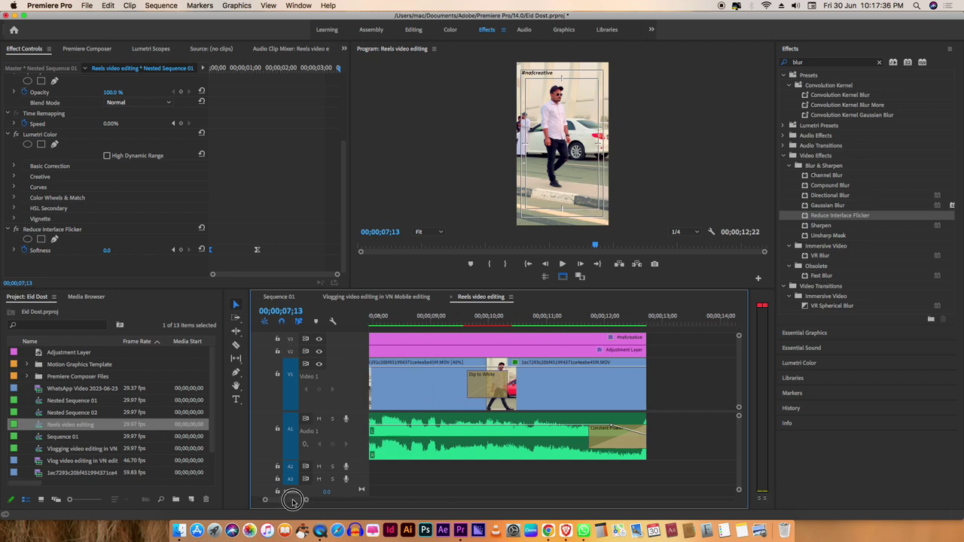
{"action": "left_click", "coordinate": [400, 403]}
Zoom out to the whole sequence, then back in on the 7–16 second section
{"action": "scroll", "coordinate": [422, 398], "scroll_direction": "up", "scroll_amount": 5}
{"action": "scroll", "coordinate": [450, 389], "scroll_direction": "up", "scroll_amount": 3}
{"action": "key", "text": "minus"}
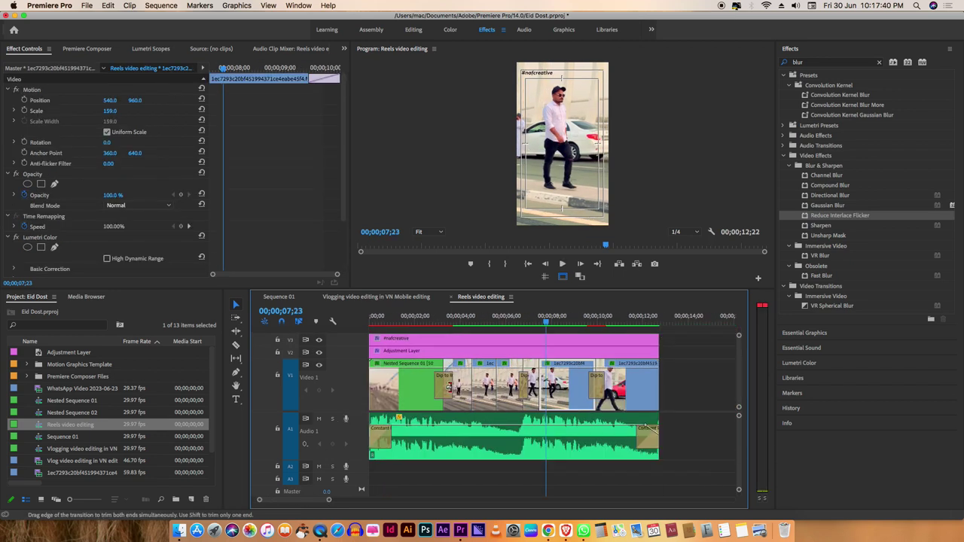
{"action": "key", "text": "minus"}
{"action": "key", "text": "minus"}
{"action": "key", "text": "minus"}
{"action": "key", "text": "equal"}
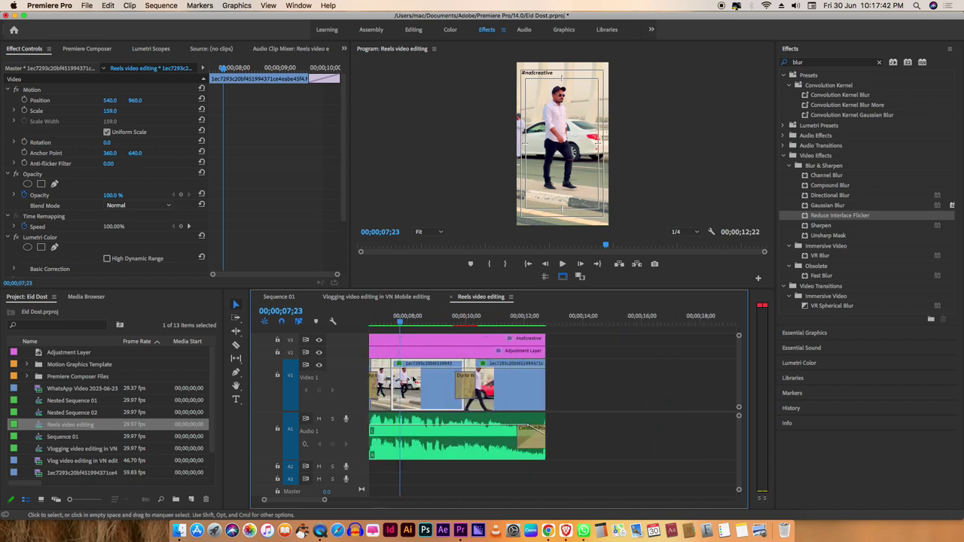
{"action": "key", "text": "equal"}
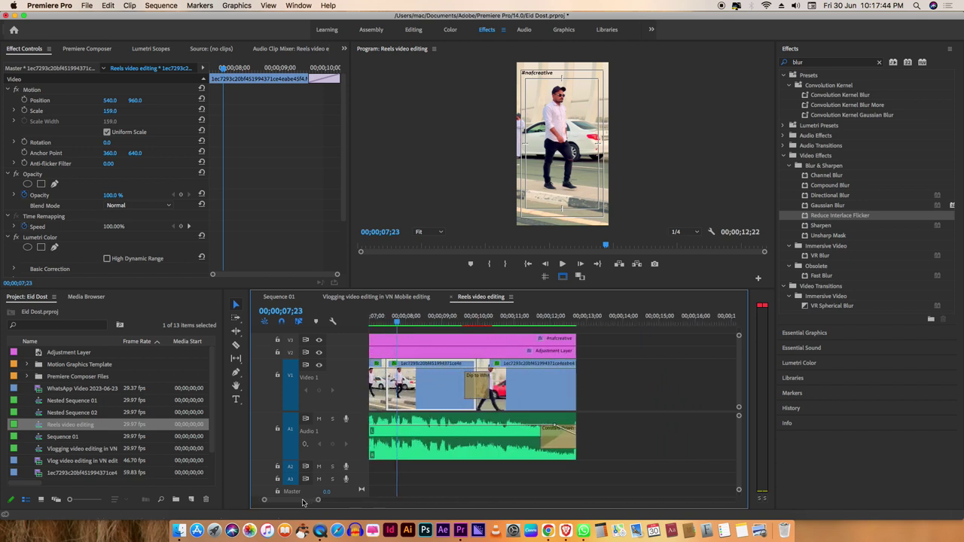
{"action": "scroll", "coordinate": [303, 499], "scroll_direction": "up", "scroll_amount": 3}
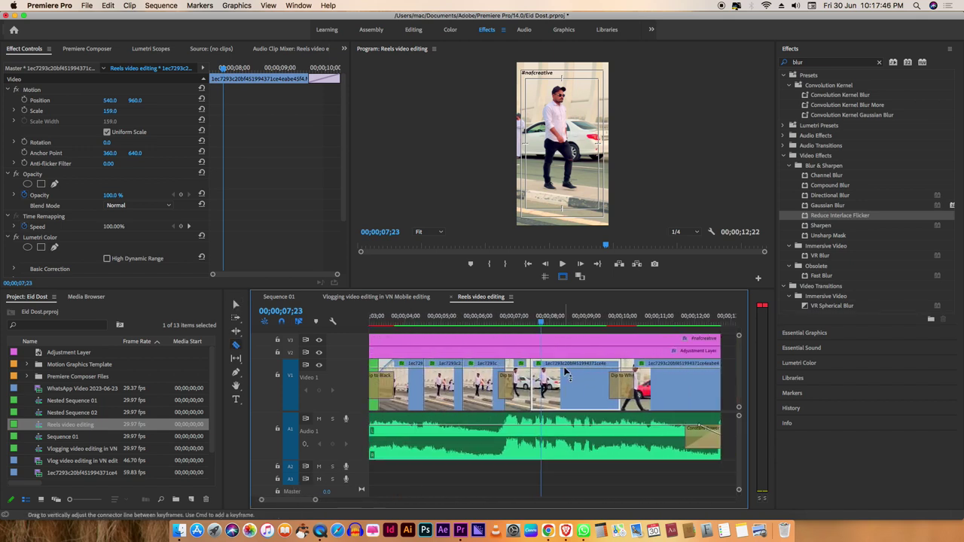
Razor-cut the walking clip after 7 seconds into twelve short pieces a few frames apart
{"action": "left_click", "coordinate": [541, 380]}
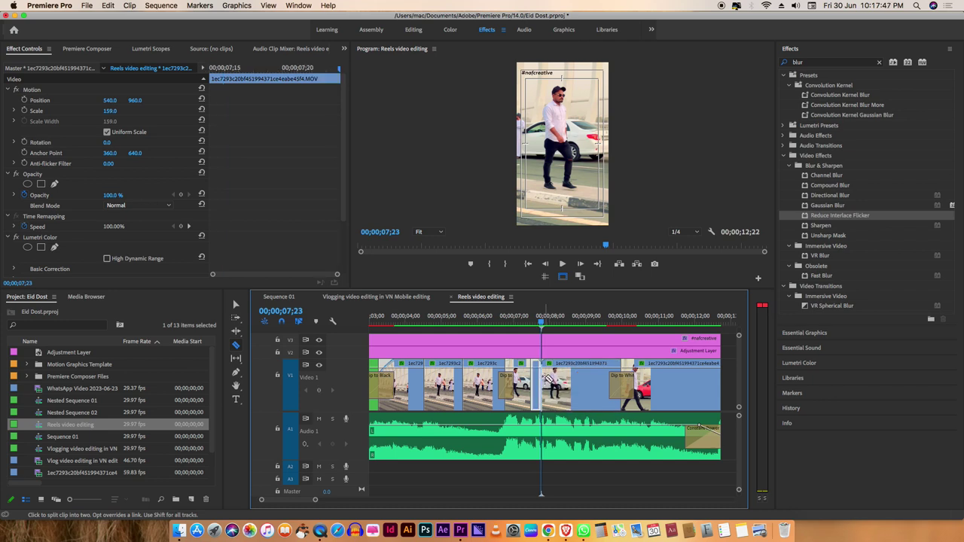
{"action": "left_click", "coordinate": [550, 381]}
{"action": "left_click", "coordinate": [559, 375]}
{"action": "left_click", "coordinate": [563, 377]}
{"action": "left_click", "coordinate": [568, 378]}
{"action": "left_click", "coordinate": [571, 379]}
{"action": "left_click", "coordinate": [576, 378]}
{"action": "left_click", "coordinate": [581, 378]}
{"action": "left_click", "coordinate": [586, 379]}
{"action": "left_click", "coordinate": [590, 379]}
{"action": "left_click", "coordinate": [594, 379]}
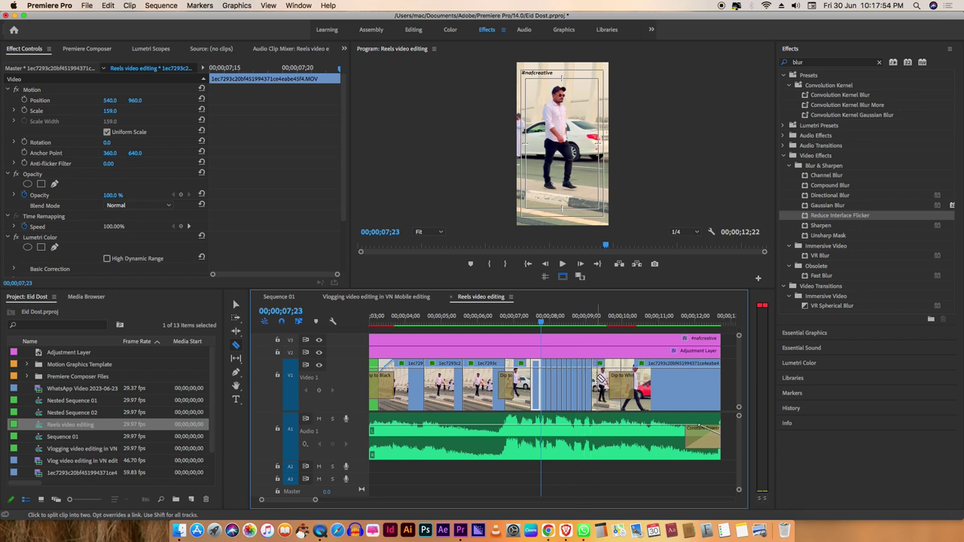
{"action": "left_click", "coordinate": [599, 378]}
Return to the Selection tool and ripple delete one short piece of the walking clip
{"action": "key", "text": "="}
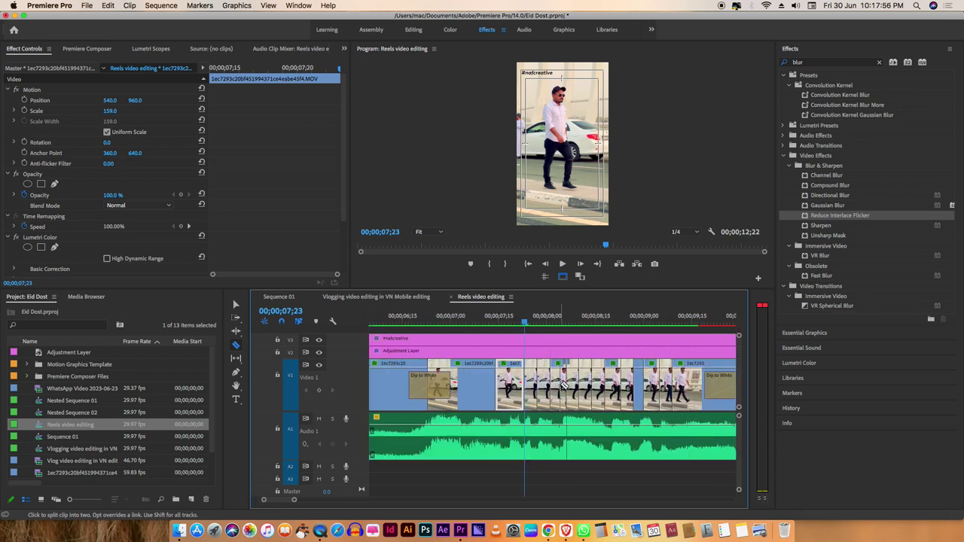
{"action": "key", "text": "v"}
{"action": "left_click", "coordinate": [531, 386]}
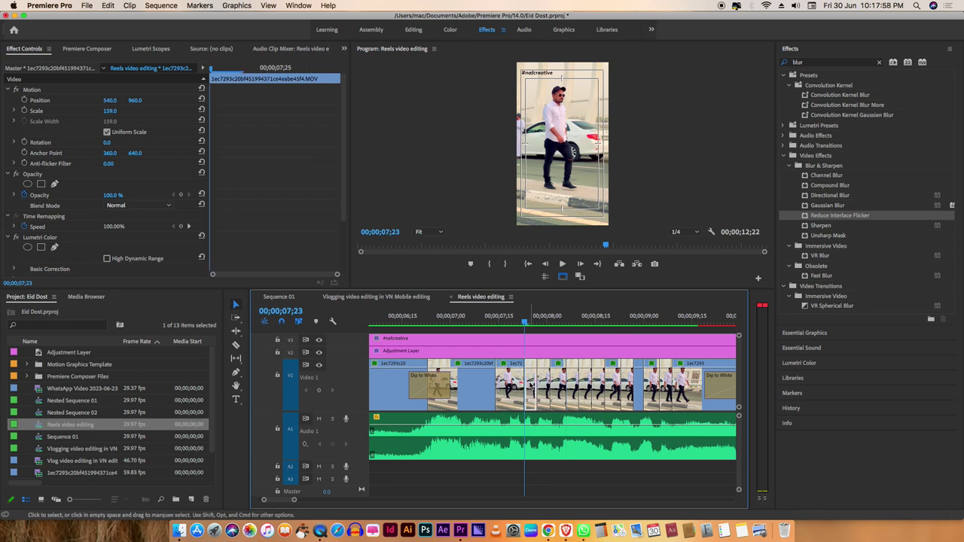
{"action": "key", "text": "alt+BackSpace"}
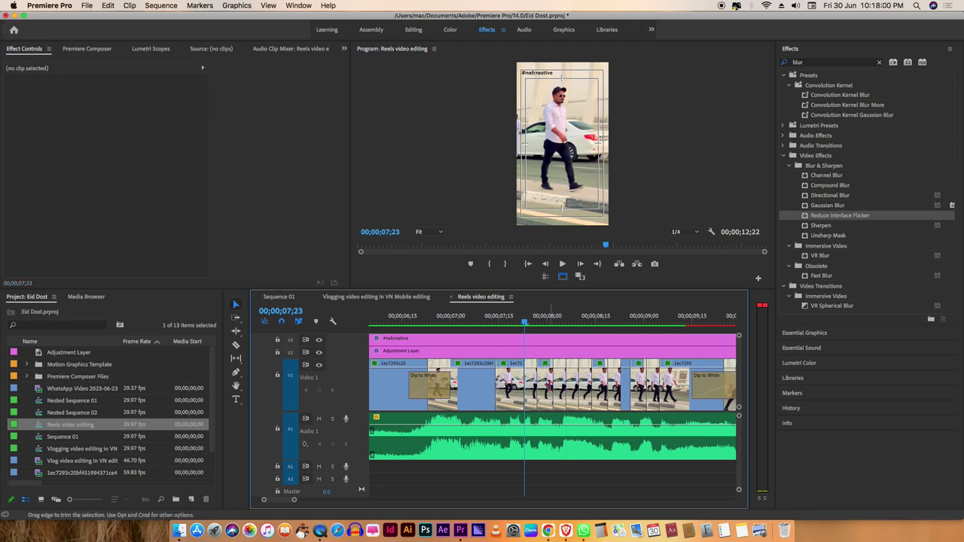
Undo the ripple delete, then delete alternate walking-clip pieces to leave black gaps
{"action": "key", "text": "super+z"}
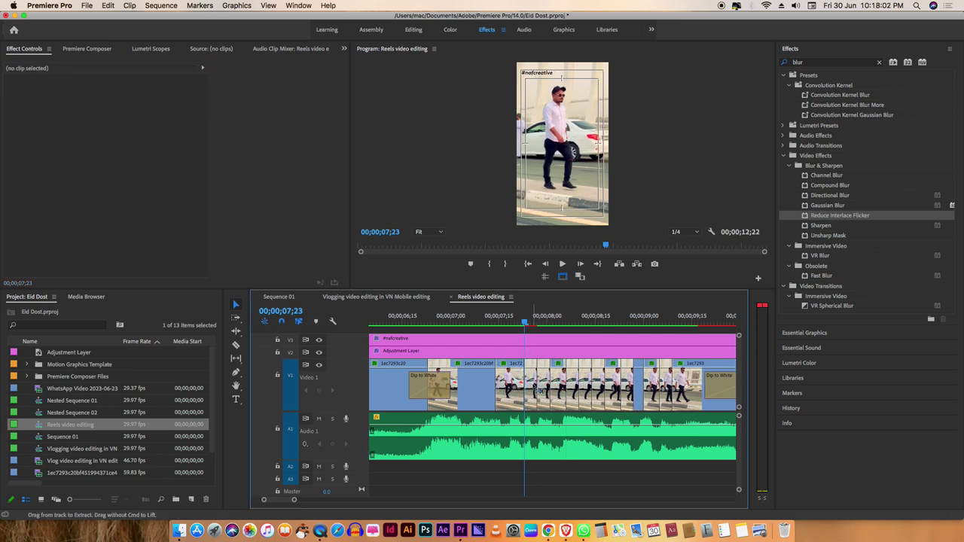
{"action": "left_click", "coordinate": [534, 388]}
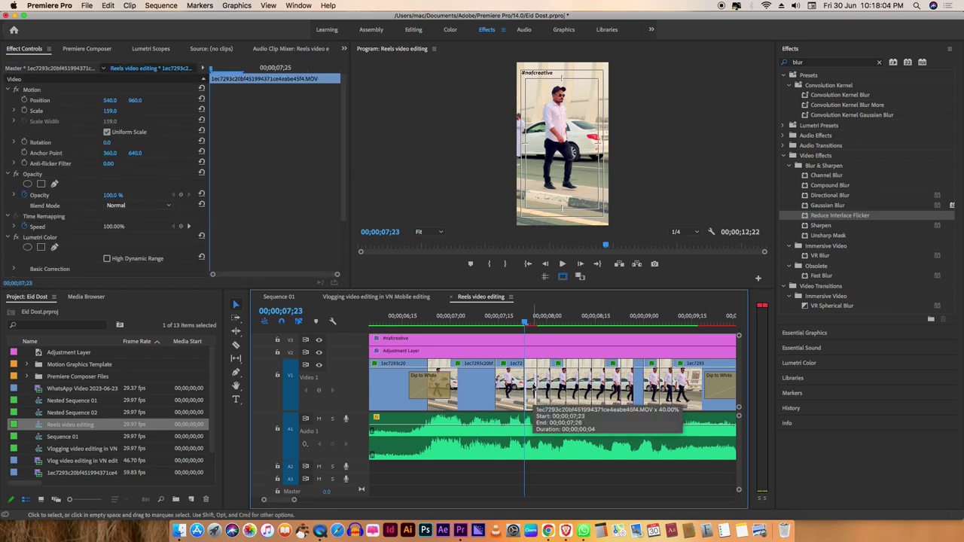
{"action": "key", "text": "Delete"}
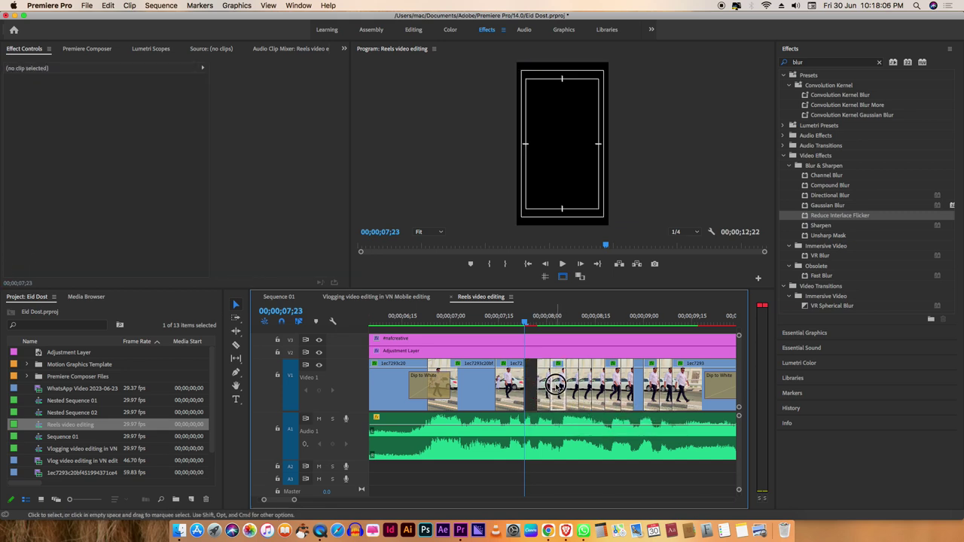
{"action": "left_click", "coordinate": [586, 388]}
{"action": "key", "text": "Delete"}
{"action": "left_click", "coordinate": [614, 388]}
{"action": "left_click", "coordinate": [627, 388]}
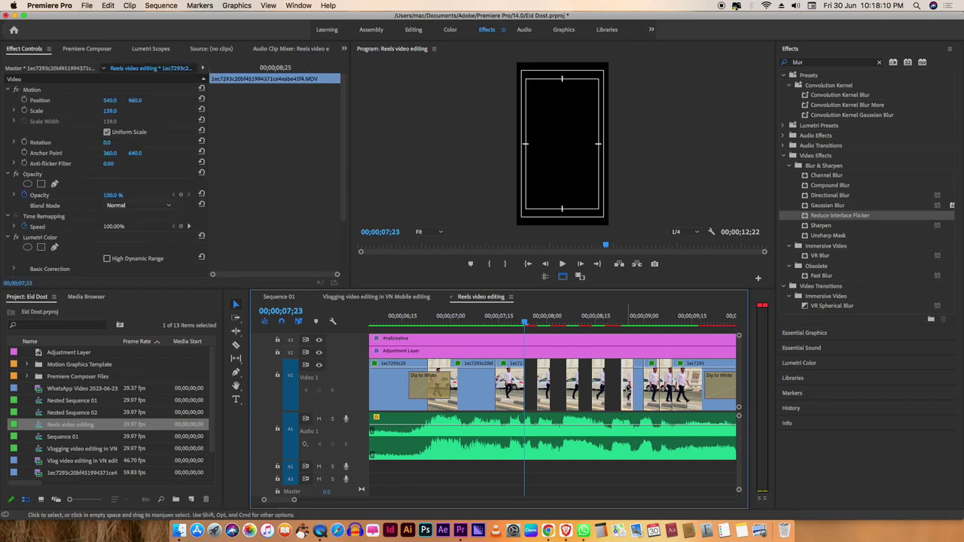
{"action": "key", "text": "Delete"}
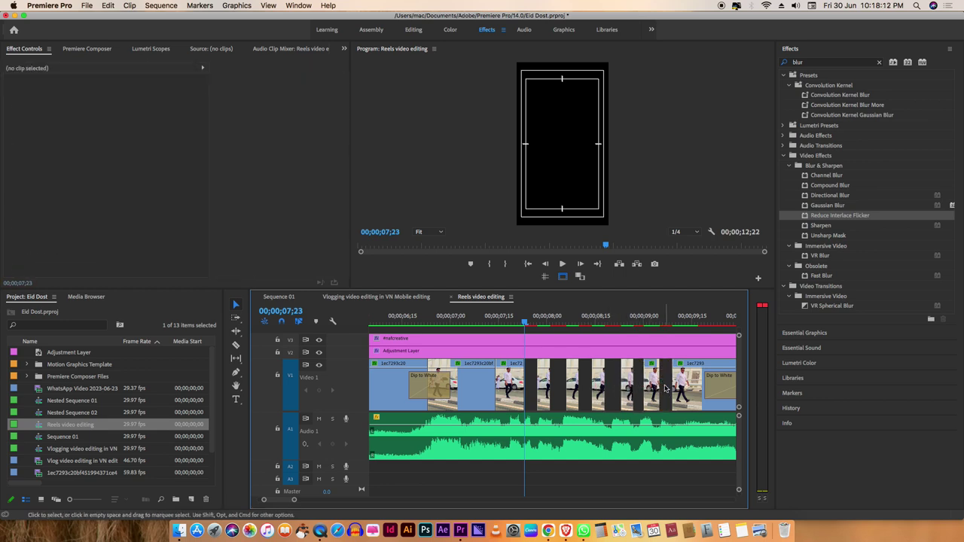
Zoom the timeline out and play the sequence to preview the strobe cuts
{"action": "key", "text": "minus"}
{"action": "key", "text": "minus"}
{"action": "key", "text": "minus"}
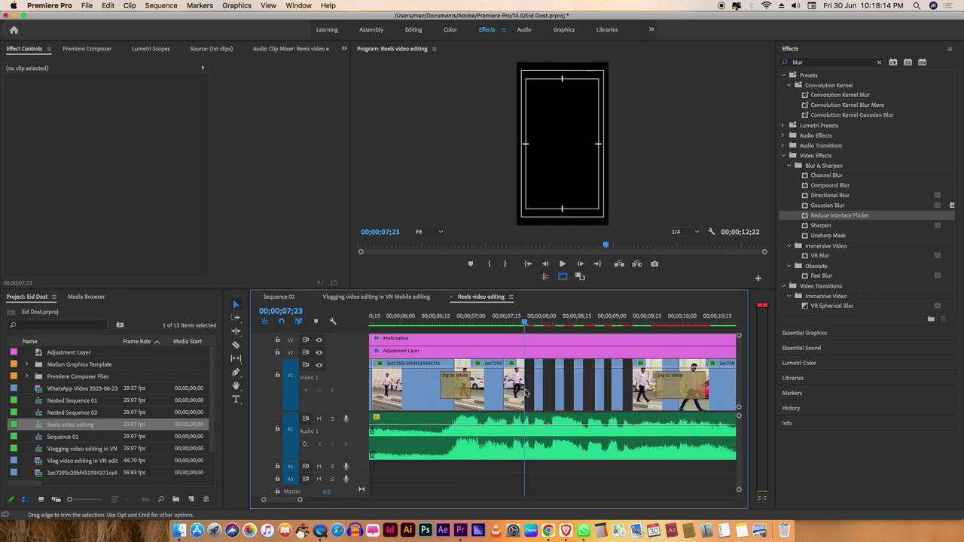
{"action": "key", "text": "space"}
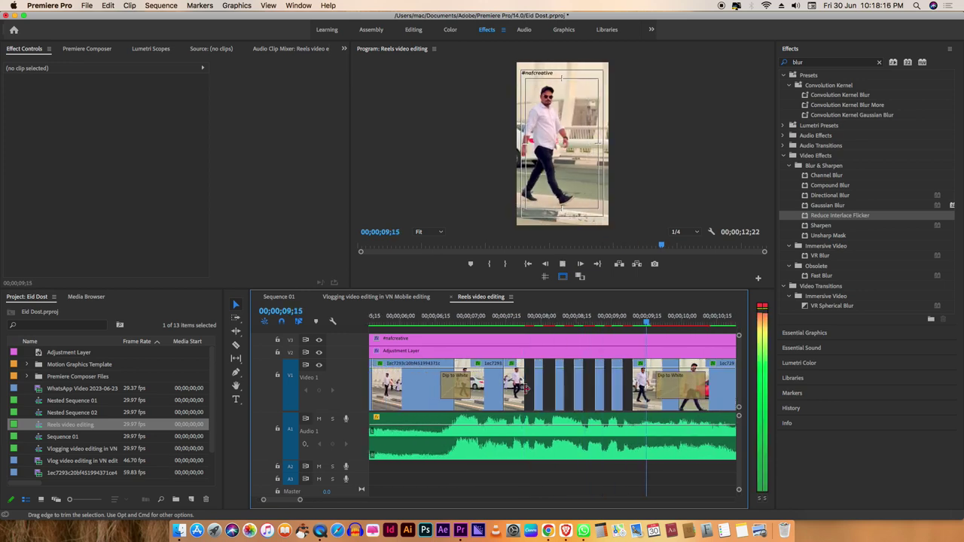
{"action": "key", "text": "Up"}
{"action": "key", "text": "space"}
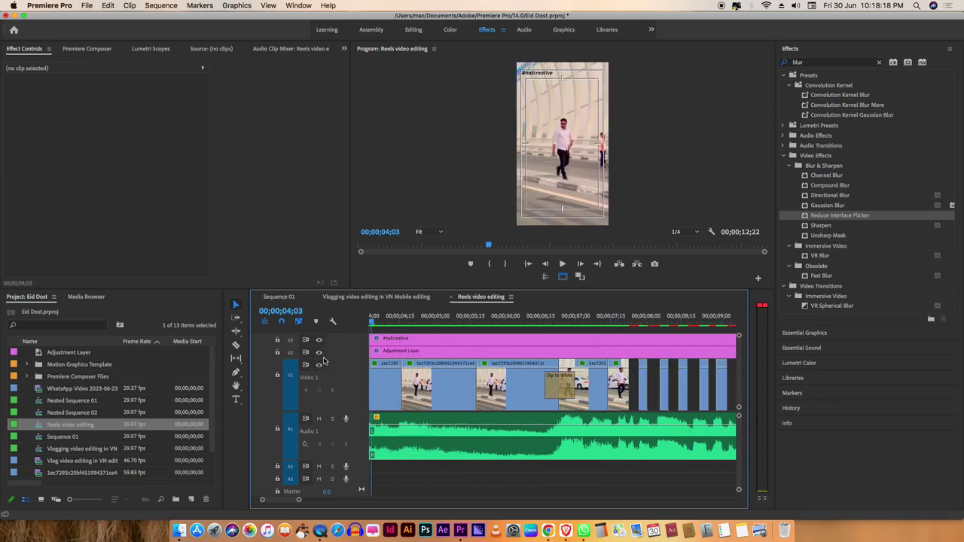
{"action": "key", "text": "minus"}
{"action": "key", "text": "minus"}
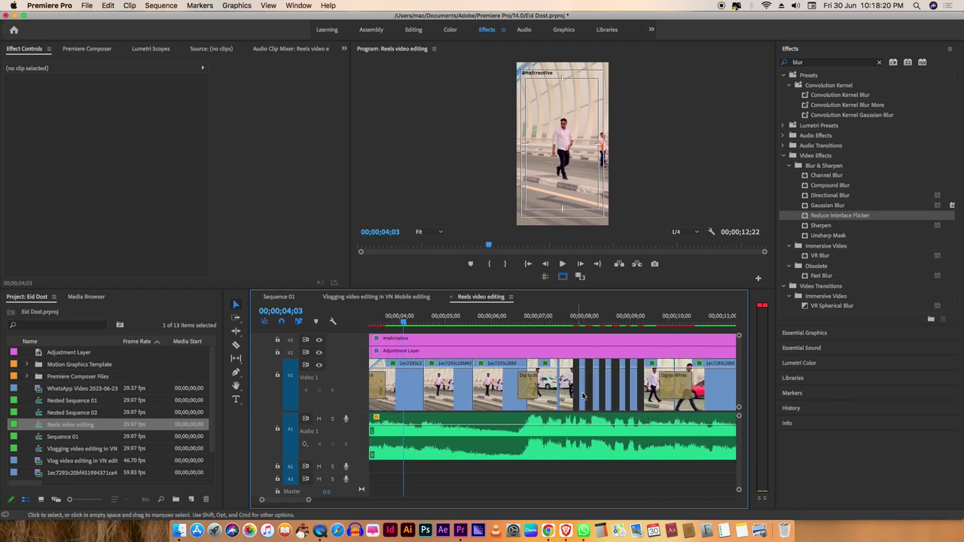
Add a Cross Dissolve at one strobe cut and shorten it to a single frame
{"action": "scroll", "coordinate": [580, 395], "scroll_direction": "up", "scroll_amount": 5}
{"action": "left_click", "coordinate": [557, 392]}
{"action": "left_click", "coordinate": [555, 386]}
{"action": "key", "text": "super+d"}
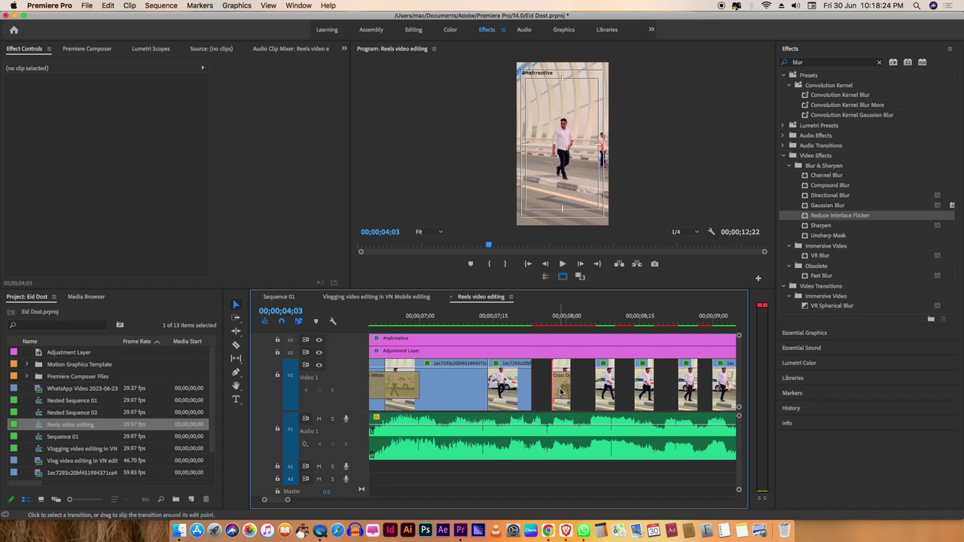
{"action": "left_click_drag", "start_coordinate": [569, 385], "coordinate": [556, 386]}
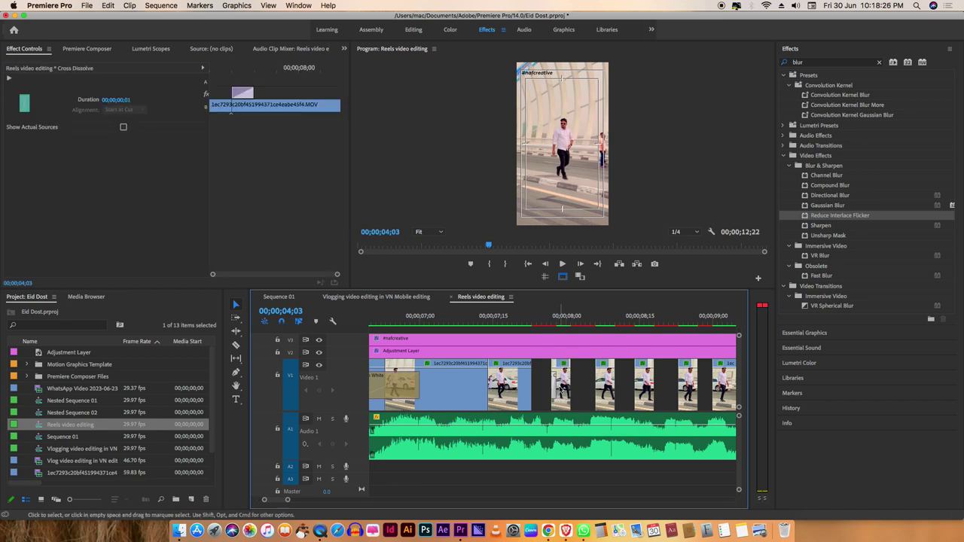
Lengthen the Cross Dissolve near eight seconds to 4 frames
{"action": "mouse_move", "coordinate": [553, 317]}
{"action": "left_mouse_down"}
{"action": "mouse_move", "coordinate": [630, 318]}
{"action": "mouse_move", "coordinate": [561, 348]}
{"action": "left_mouse_up"}
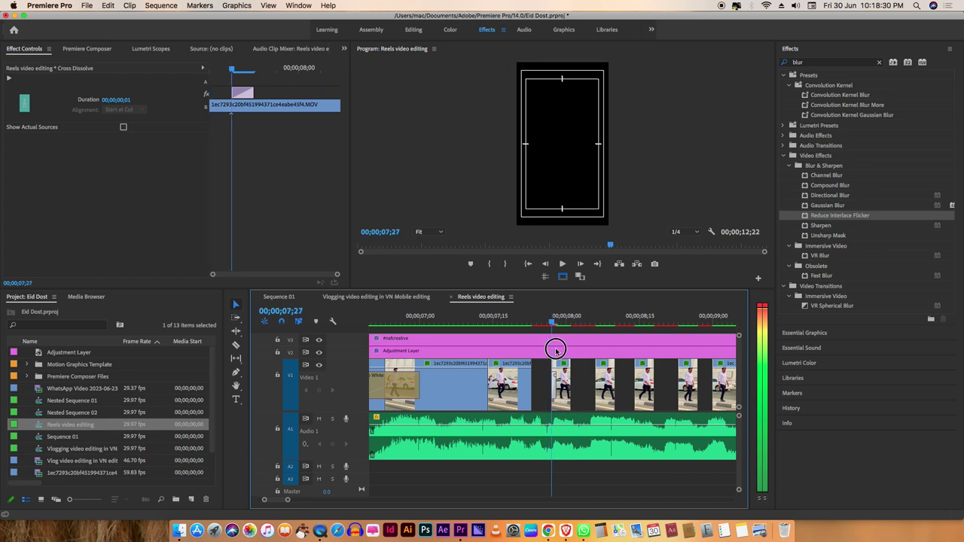
{"action": "left_click_drag", "start_coordinate": [562, 380], "coordinate": [576, 380]}
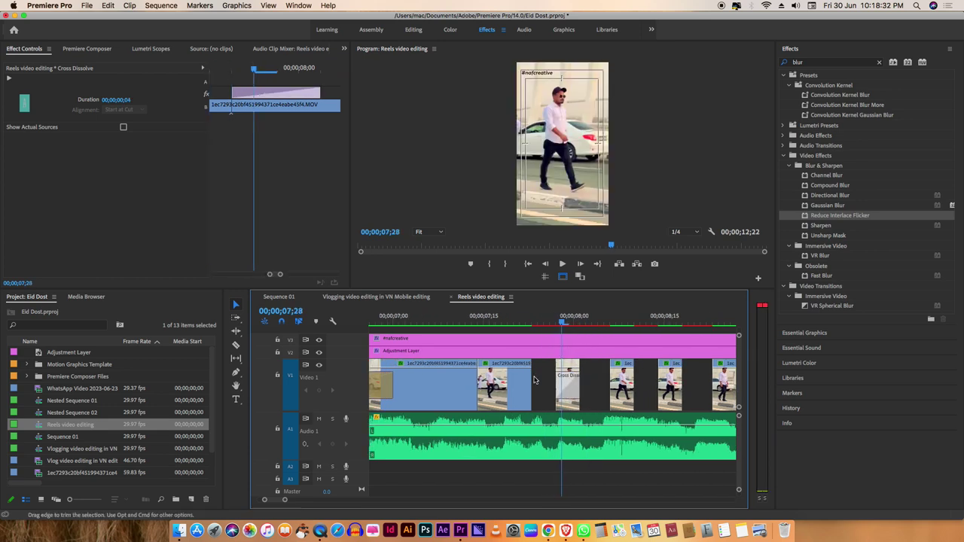
{"action": "key", "text": "="}
Fit the whole sequence in the timeline and play the reel from the start
{"action": "key", "text": "minus"}
{"action": "key", "text": "minus"}
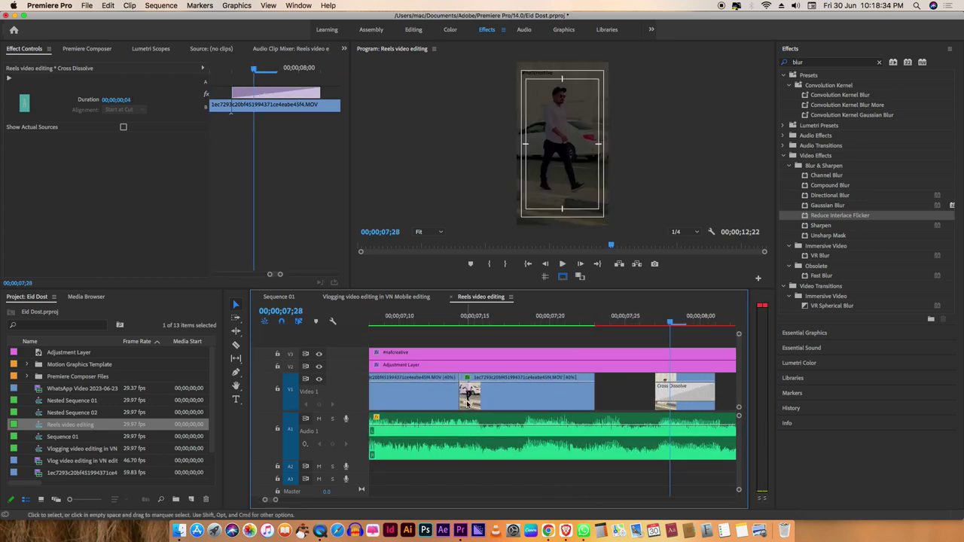
{"action": "key", "text": "minus"}
{"action": "key", "text": "Home"}
{"action": "key", "text": "backslash"}
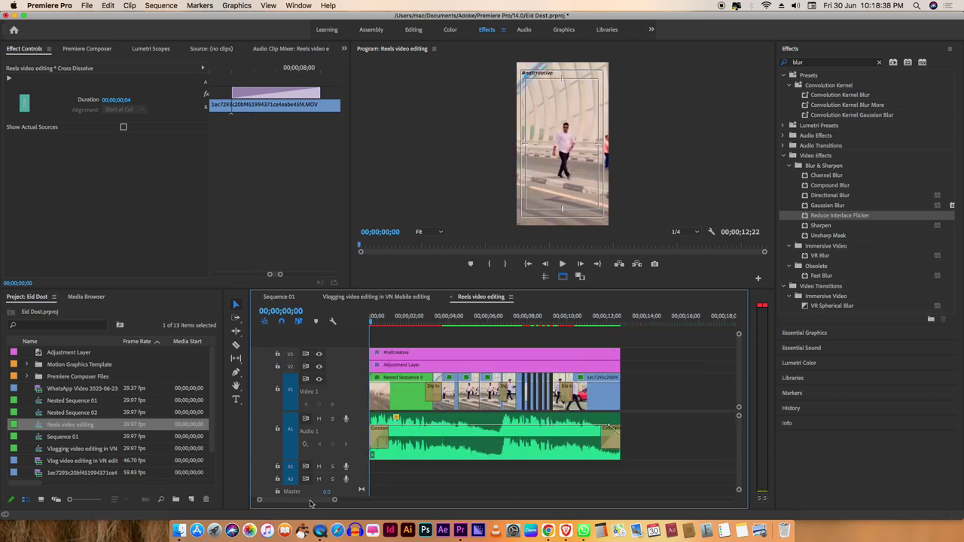
{"action": "key", "text": "space"}
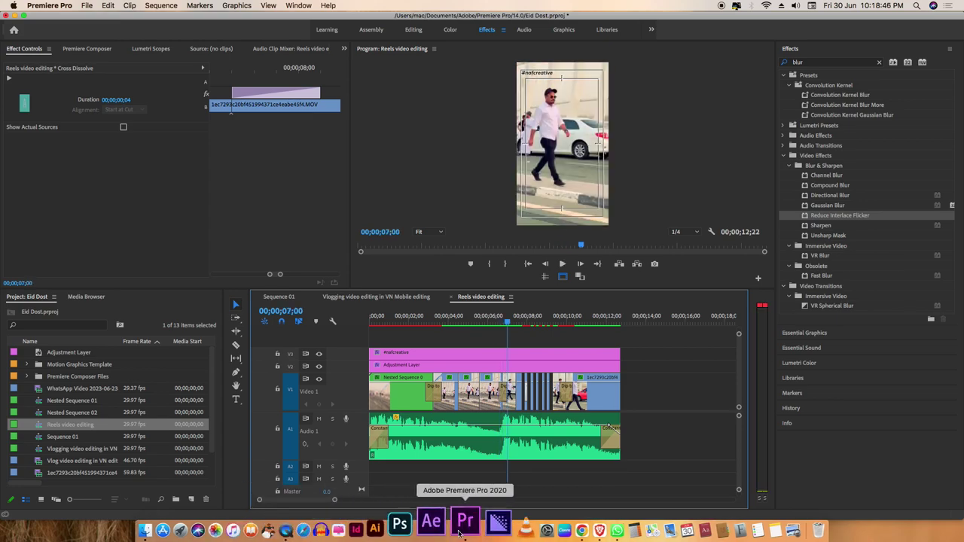
Minimize Chrome and bring the Brave window with the song video forward
{"action": "left_click", "coordinate": [552, 525]}
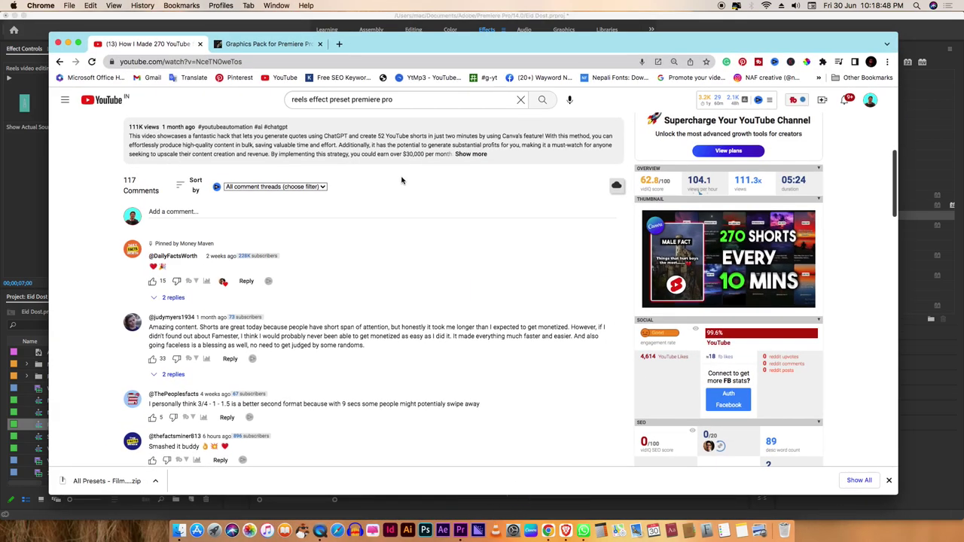
{"action": "scroll", "coordinate": [317, 213], "scroll_direction": "up", "scroll_amount": 5}
{"action": "scroll", "coordinate": [317, 214], "scroll_direction": "down", "scroll_amount": 5}
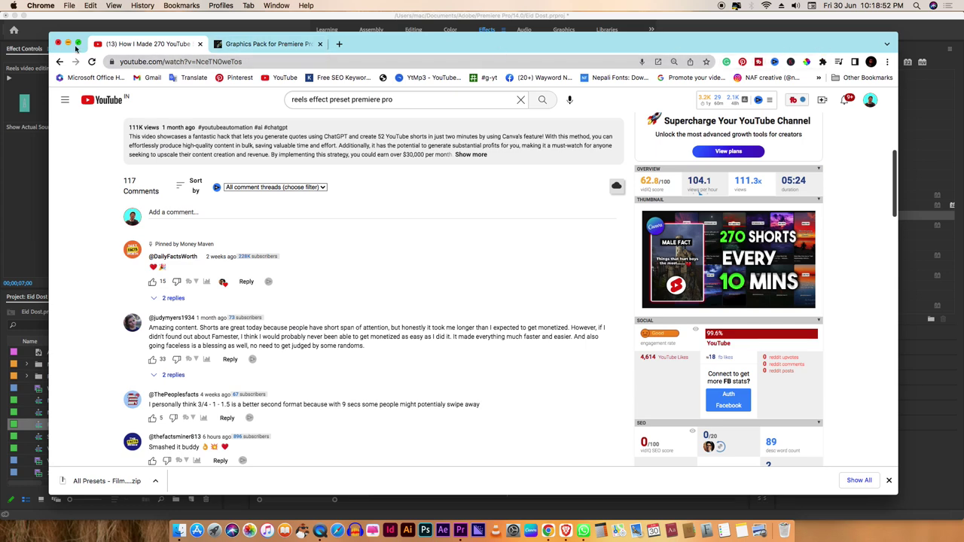
{"action": "left_click", "coordinate": [68, 43]}
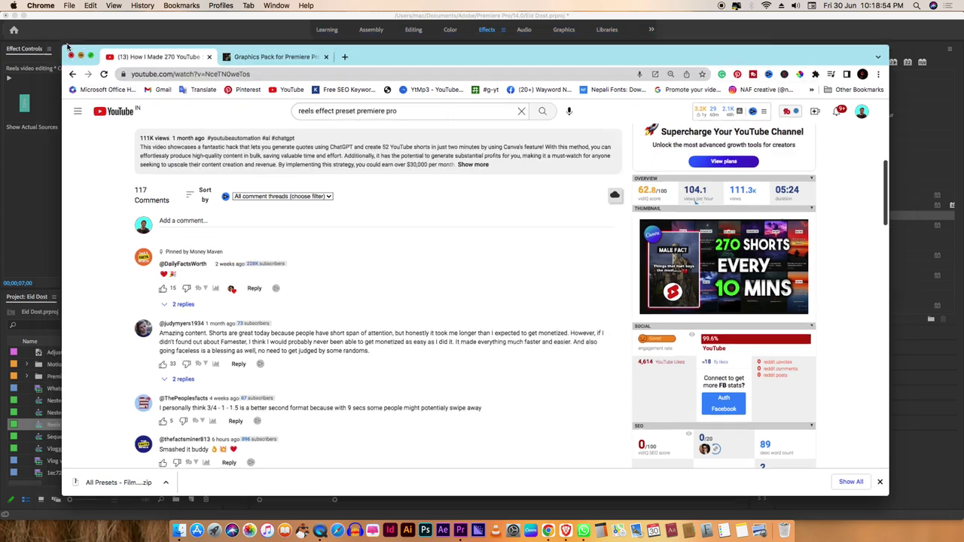
{"action": "left_click", "coordinate": [567, 525]}
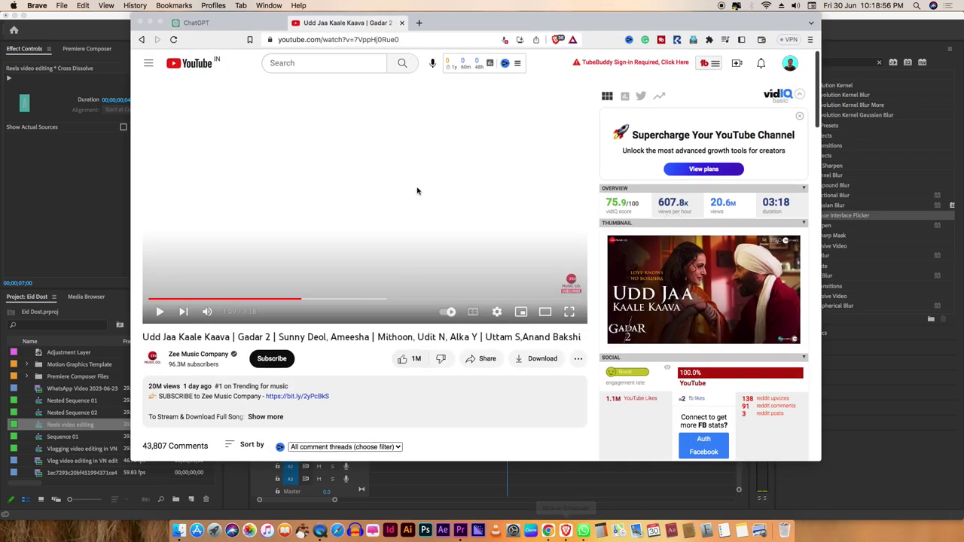
Briefly play the Udd Jaa Kaale Kaava video, copy its address, and open a new tab
{"action": "left_click", "coordinate": [408, 173]}
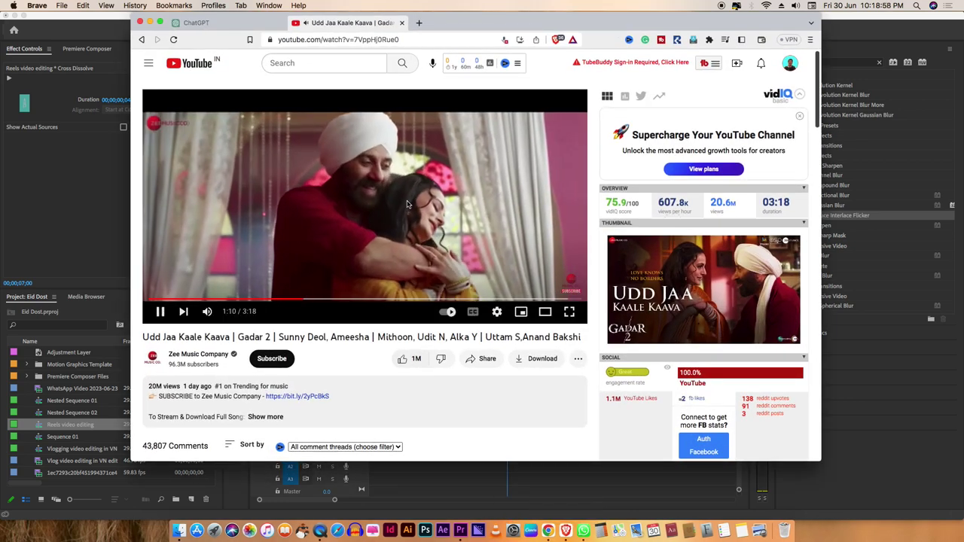
{"action": "left_click", "coordinate": [406, 103]}
{"action": "left_click", "coordinate": [419, 38]}
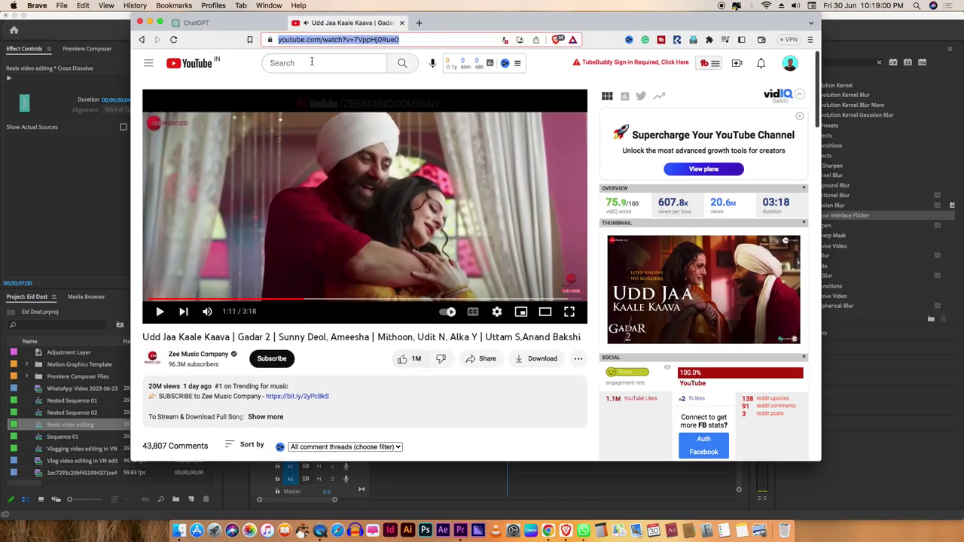
{"action": "left_click", "coordinate": [419, 24]}
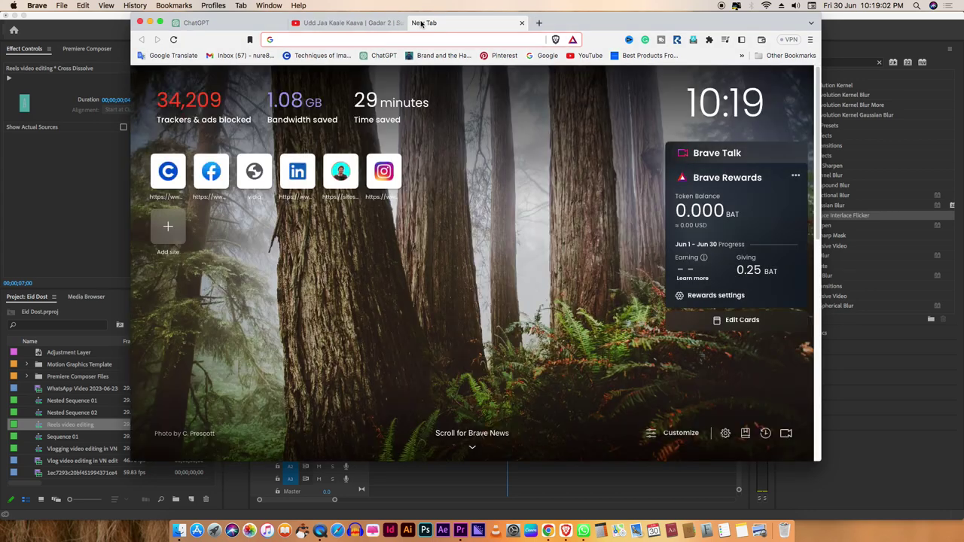
Find ytmp3, paste the song's YouTube URL, convert it to MP3, and start the download
{"action": "type", "text": "ytmp3.nu/98586/"}
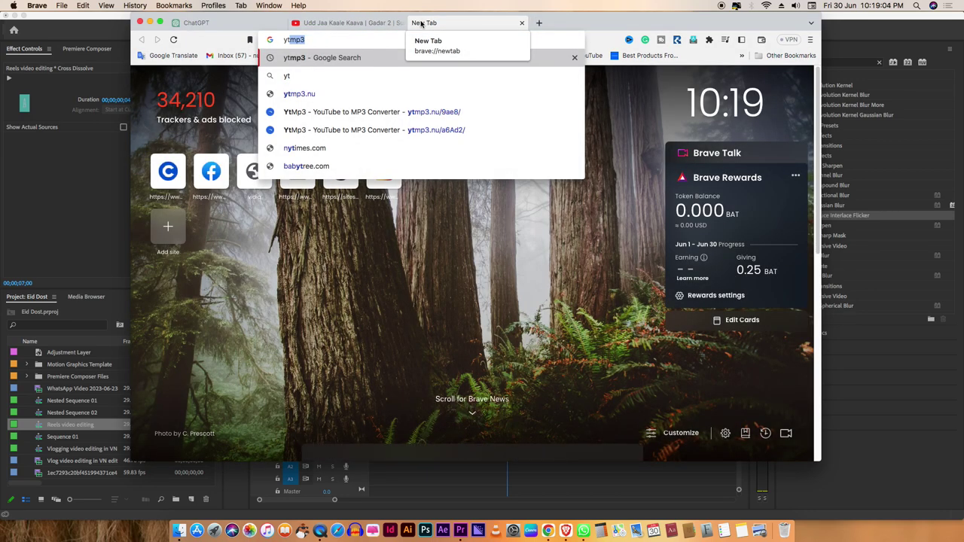
{"action": "key", "text": "Return"}
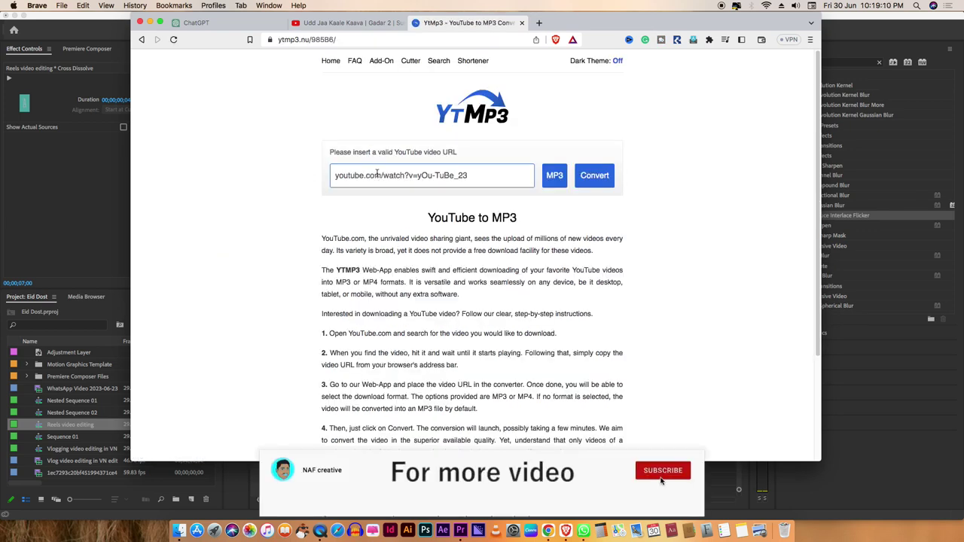
{"action": "type", "text": "https://www.youtube.com/watch?v=7VppHj0Rue0"}
{"action": "left_click", "coordinate": [590, 181]}
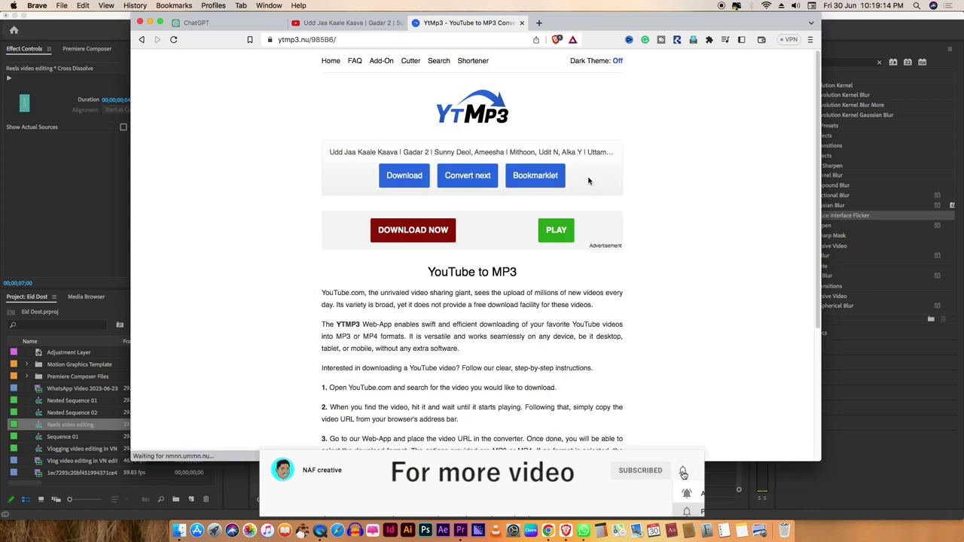
{"action": "left_click", "coordinate": [412, 183]}
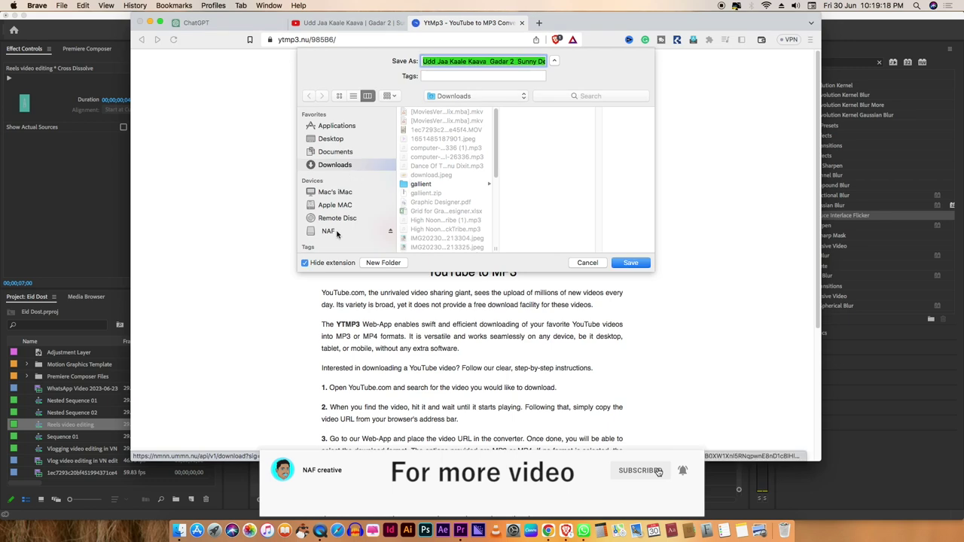
Save the MP3 into Desktop › PR project, then shrink the browser window
{"action": "left_click", "coordinate": [331, 138]}
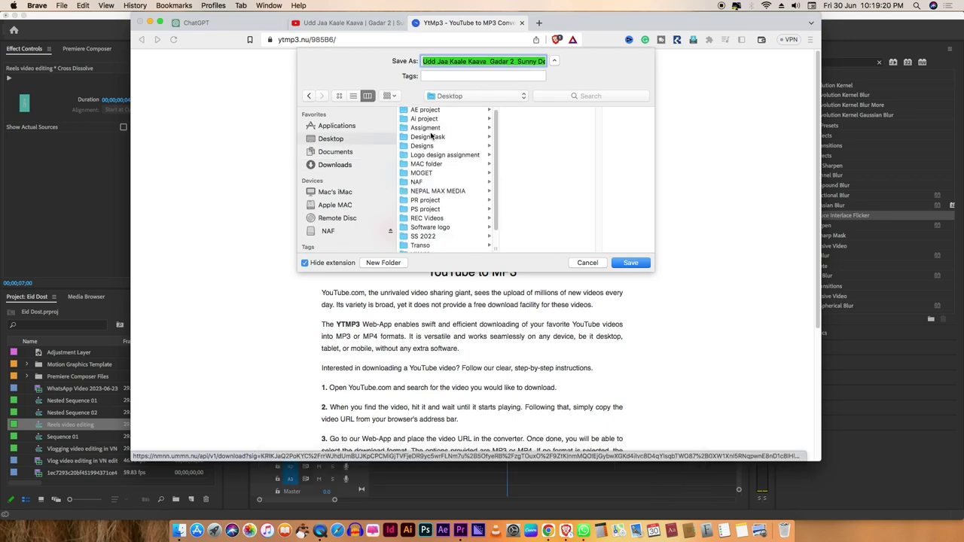
{"action": "scroll", "coordinate": [432, 129], "scroll_direction": "up", "scroll_amount": 1}
{"action": "left_click", "coordinate": [441, 202]}
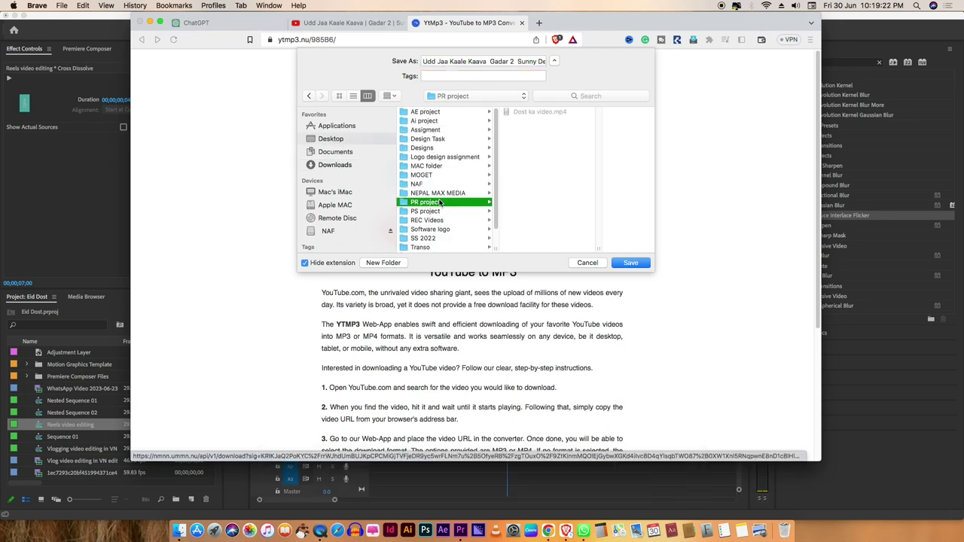
{"action": "left_click", "coordinate": [615, 266]}
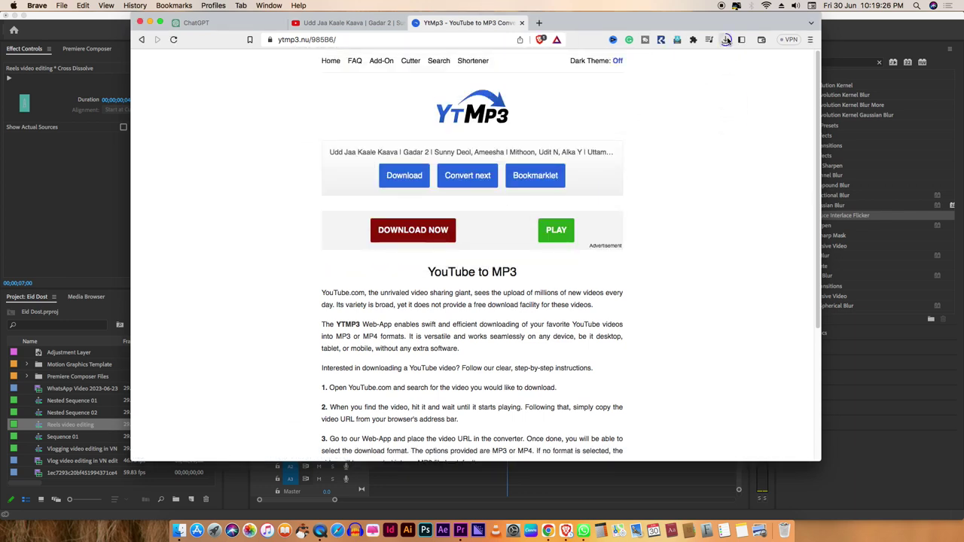
{"action": "left_click_drag", "start_coordinate": [812, 461], "coordinate": [806, 413]}
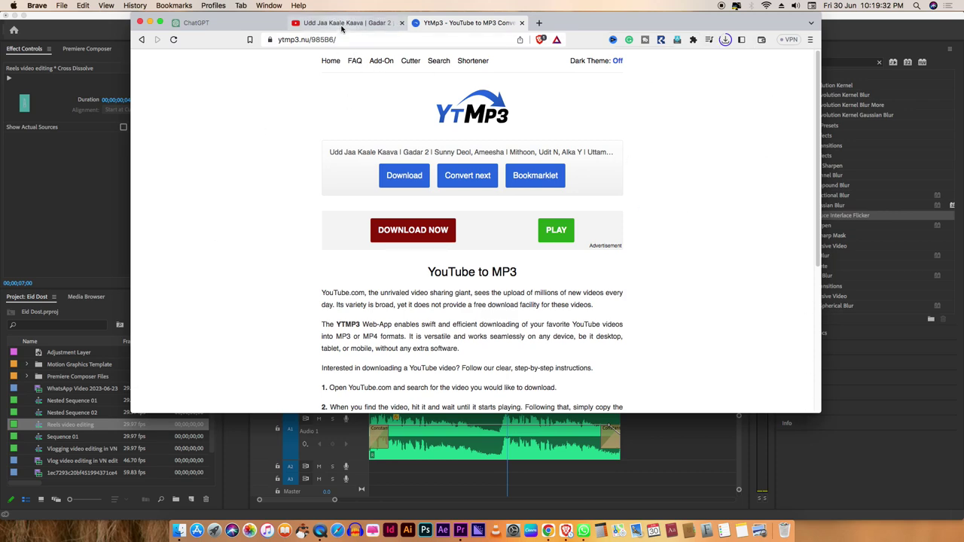
Search YouTube for 'trending song'
{"action": "left_click", "coordinate": [344, 24]}
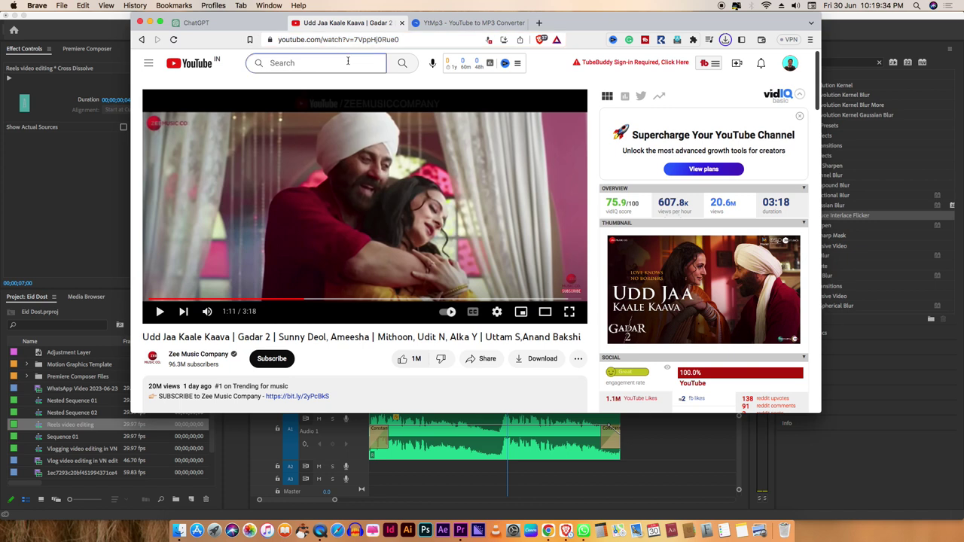
{"action": "left_click", "coordinate": [348, 63]}
{"action": "type", "text": "tr"}
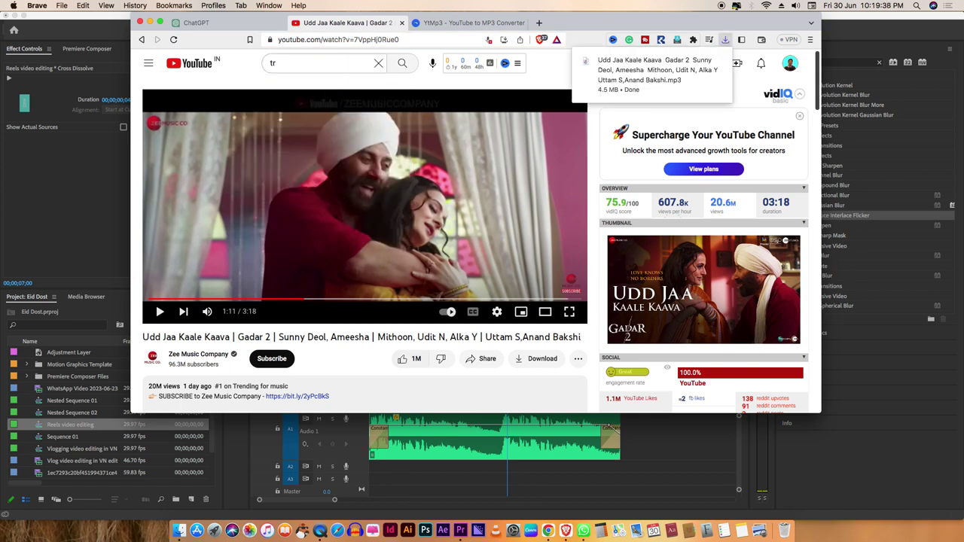
{"action": "left_click", "coordinate": [328, 63]}
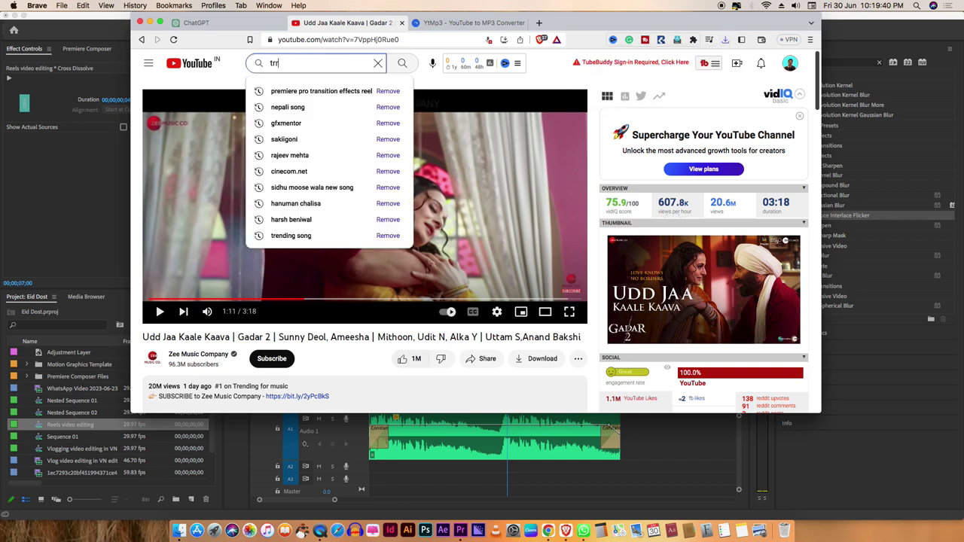
{"action": "key", "text": "BackSpace"}
{"action": "type", "text": "e"}
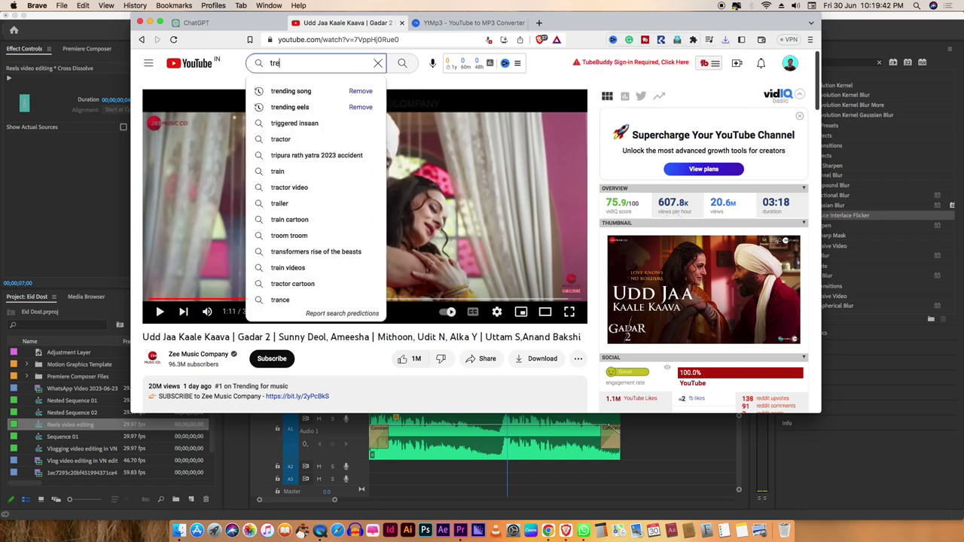
{"action": "type", "text": "nding"}
{"action": "left_click", "coordinate": [323, 87]}
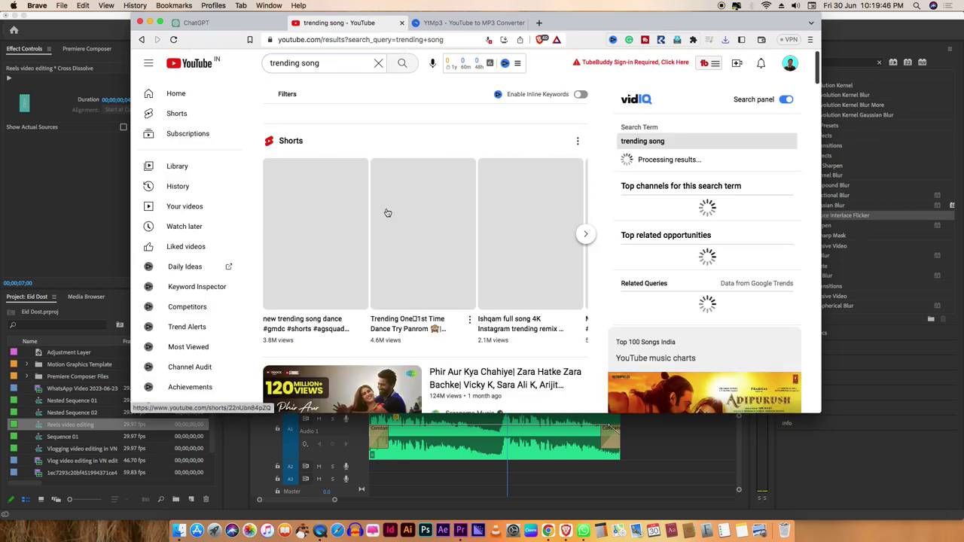
Scroll the results, open the Mind relaxing lofi Song video, and go back
{"action": "scroll", "coordinate": [388, 226], "scroll_direction": "down", "scroll_amount": 3}
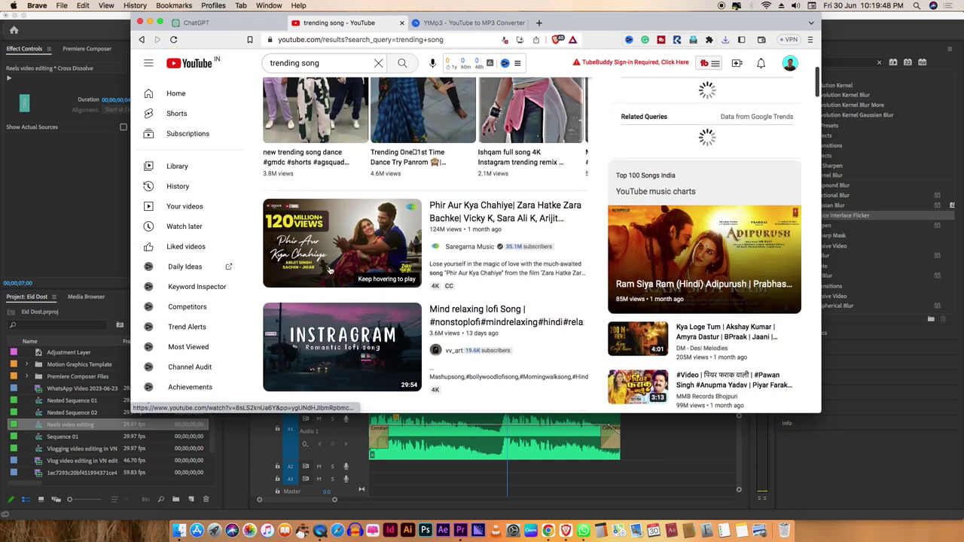
{"action": "scroll", "coordinate": [384, 332], "scroll_direction": "down", "scroll_amount": 1}
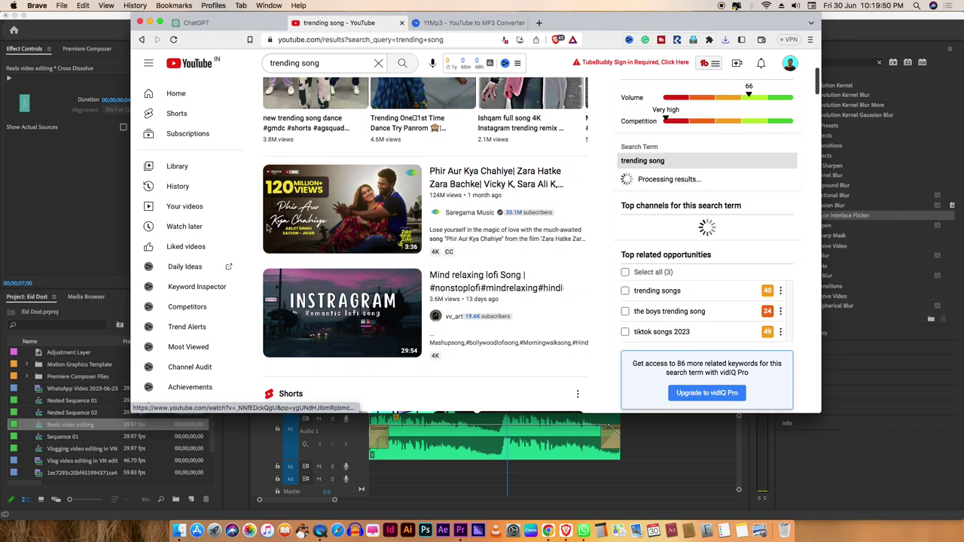
{"action": "scroll", "coordinate": [369, 316], "scroll_direction": "down", "scroll_amount": 1}
{"action": "left_click", "coordinate": [354, 299]}
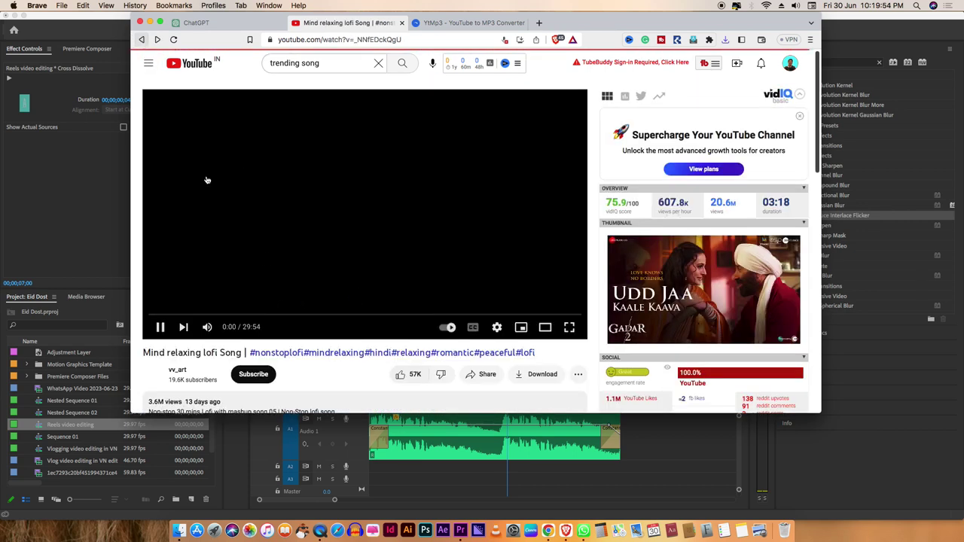
{"action": "key", "text": "super+bracketleft"}
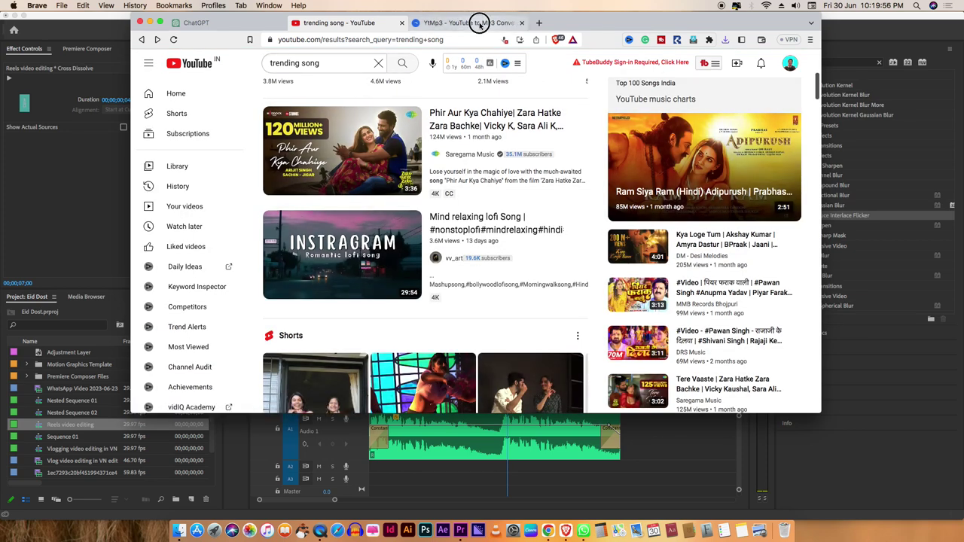
Reveal the downloaded Udd Jaa Kaale Kaava mp3 in Finder and drag it onto Premiere's A2 track
{"action": "left_click", "coordinate": [476, 23]}
{"action": "left_click", "coordinate": [726, 40]}
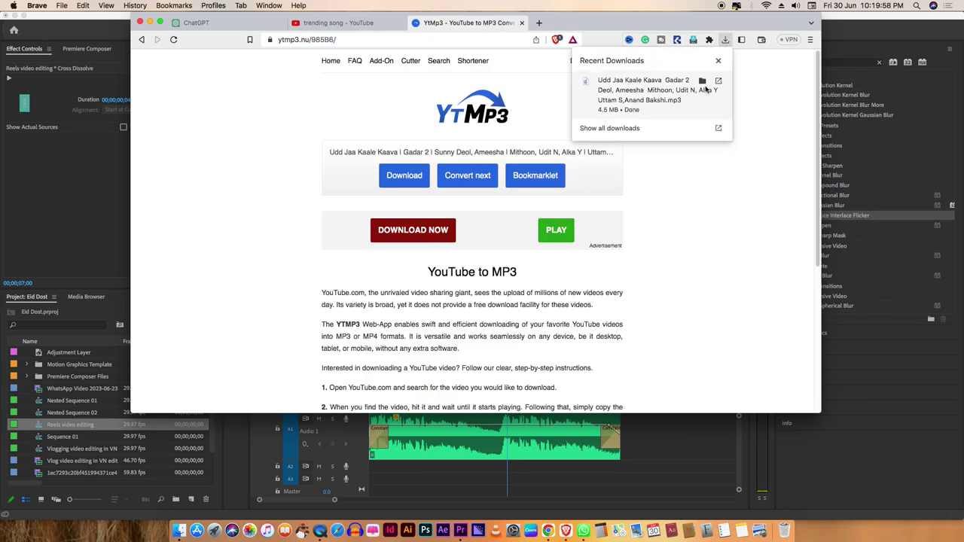
{"action": "left_click", "coordinate": [702, 79]}
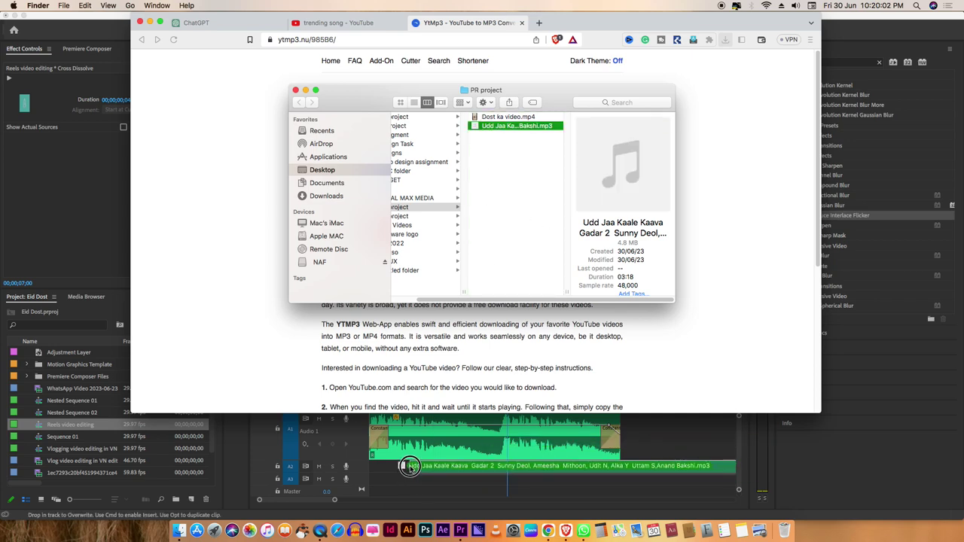
{"action": "left_click_drag", "start_coordinate": [483, 126], "coordinate": [440, 474]}
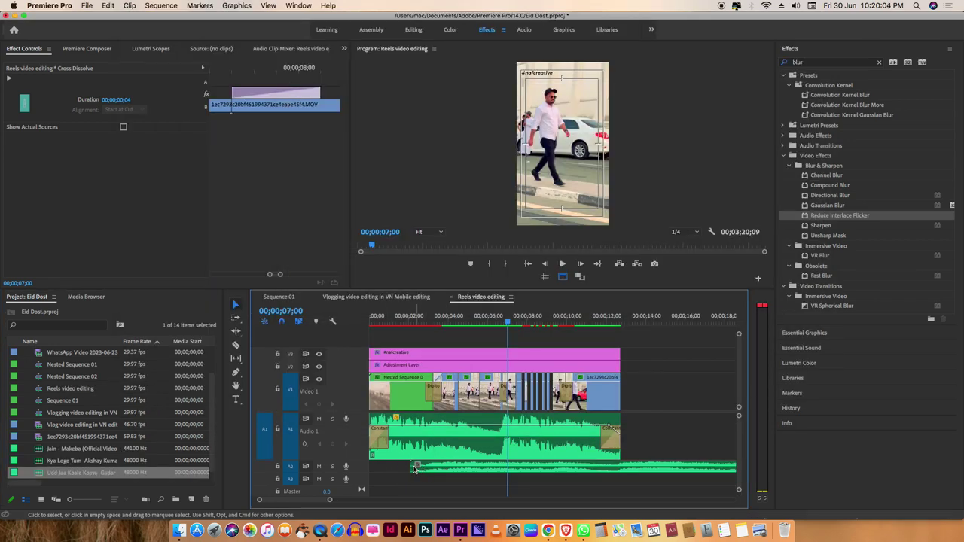
Shift the song slightly earlier, mute the original A1 audio, and play the fitted reel
{"action": "left_click_drag", "start_coordinate": [411, 471], "coordinate": [390, 467]}
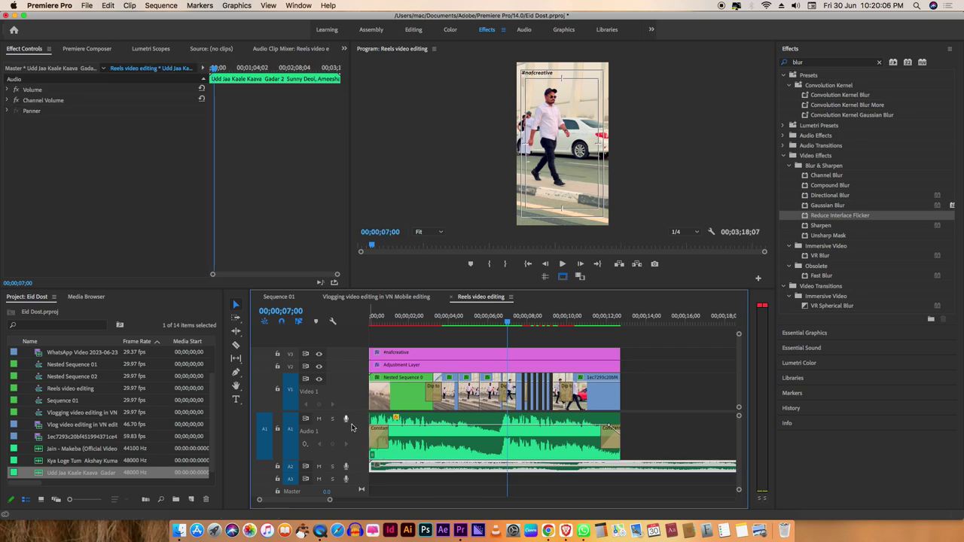
{"action": "left_click", "coordinate": [319, 419]}
{"action": "key", "text": "backslash"}
{"action": "key", "text": "space"}
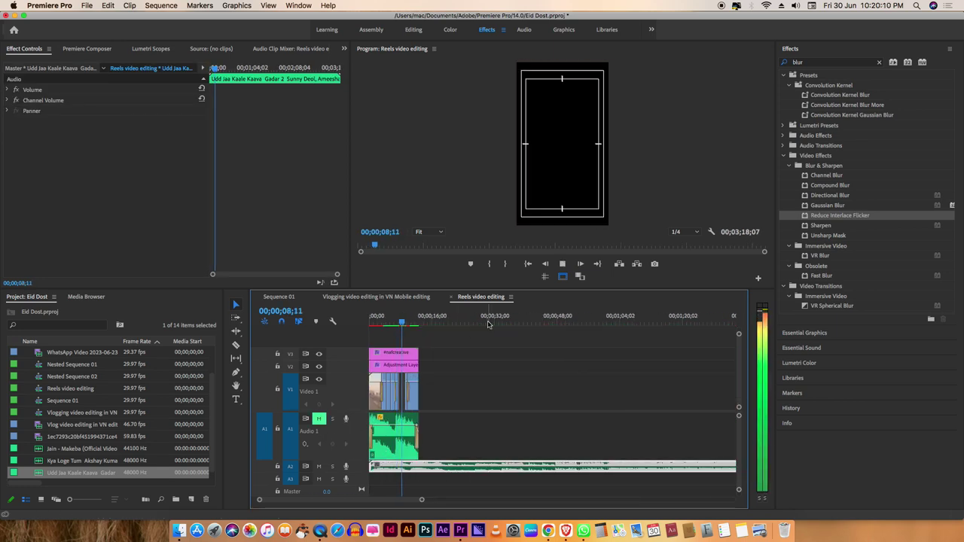
Trim the beginning off the song clip and step the playhead back to the start
{"action": "left_click", "coordinate": [494, 324]}
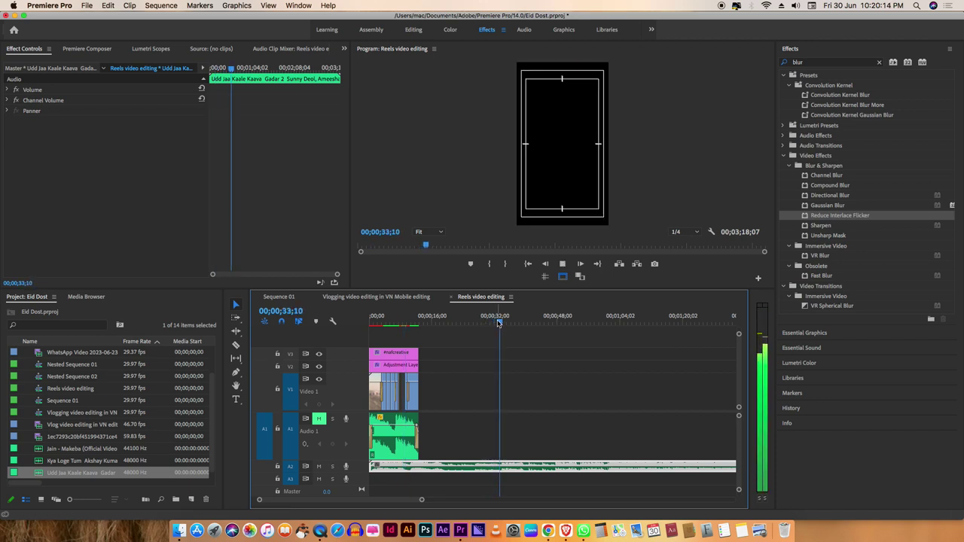
{"action": "mouse_move", "coordinate": [372, 466]}
{"action": "left_mouse_down"}
{"action": "mouse_move", "coordinate": [489, 465]}
{"action": "mouse_move", "coordinate": [413, 470]}
{"action": "left_mouse_up"}
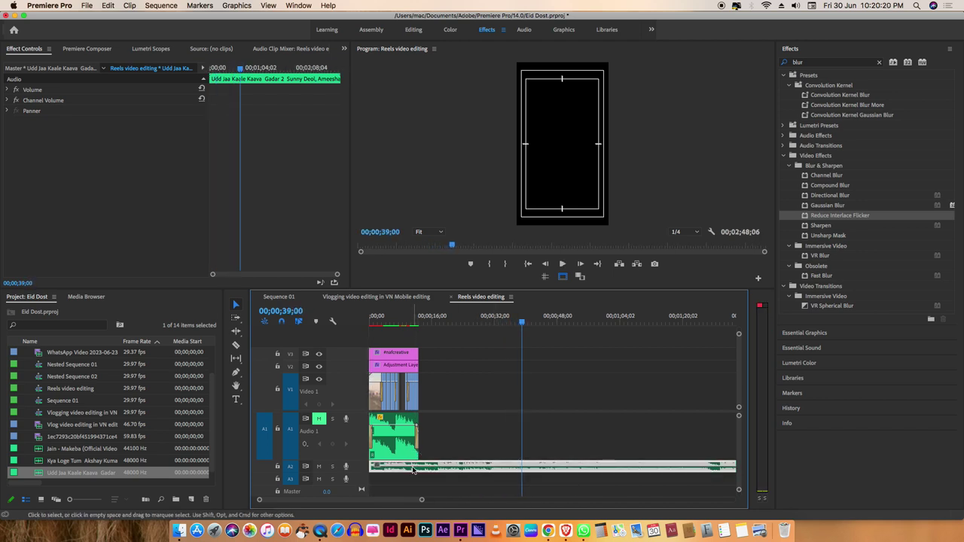
{"action": "key", "text": "Up"}
{"action": "key", "text": "Up"}
{"action": "key", "text": "Left"}
{"action": "key", "text": "Left"}
{"action": "key", "text": "Left"}
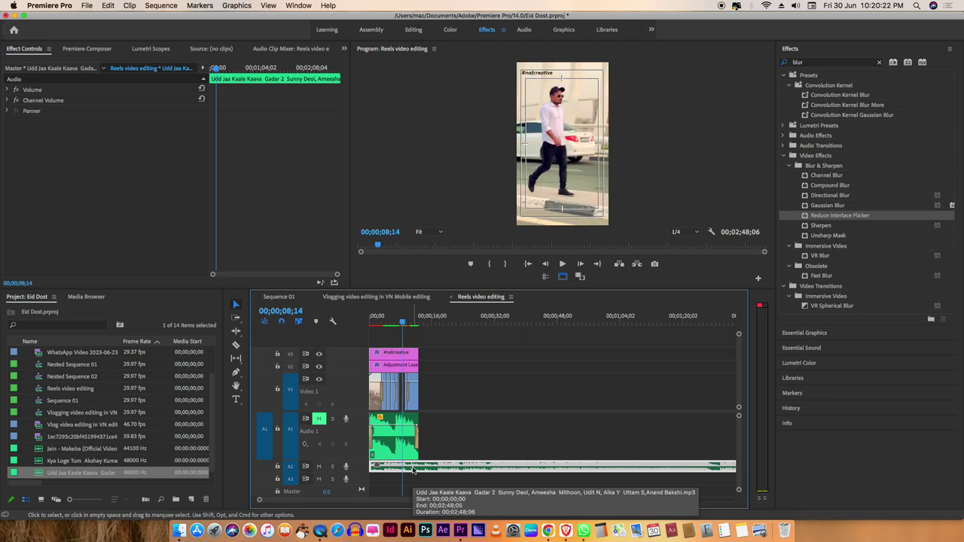
{"action": "key", "text": "Up"}
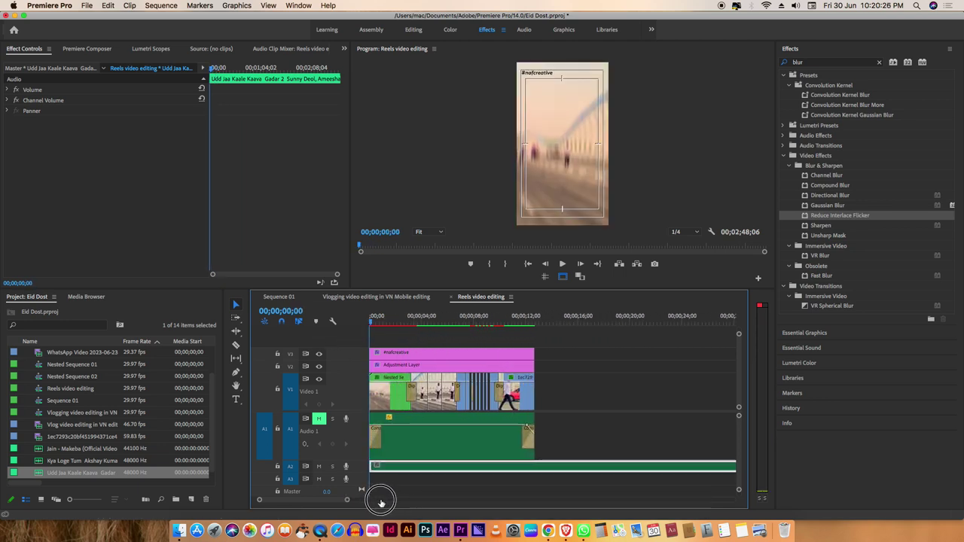
Deselect the song, replay the reel from the start with only the new song, then zoom out
{"action": "left_click_drag", "start_coordinate": [423, 500], "coordinate": [332, 500]}
{"action": "scroll", "coordinate": [365, 436], "scroll_direction": "down", "scroll_amount": 1}
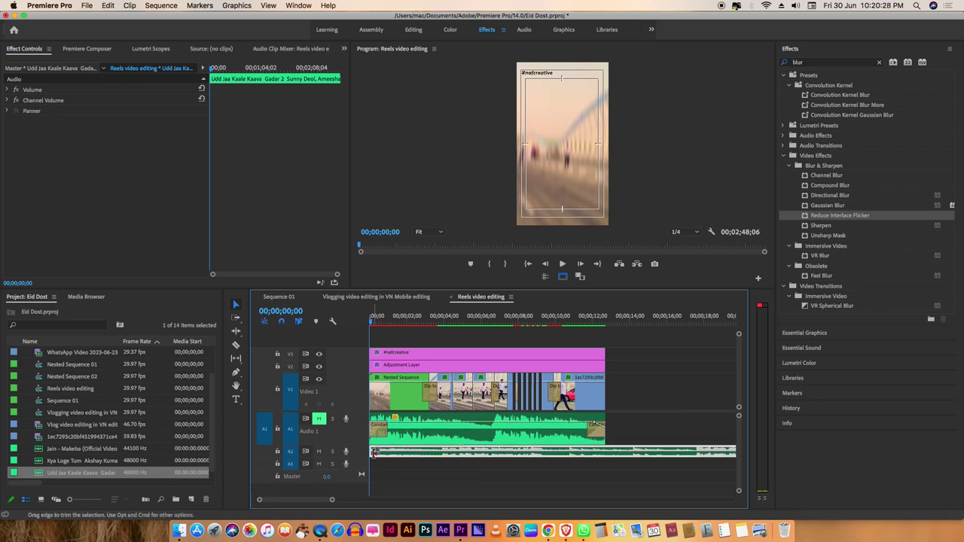
{"action": "left_click", "coordinate": [373, 452]}
{"action": "scroll", "coordinate": [366, 452], "scroll_direction": "up", "scroll_amount": 3}
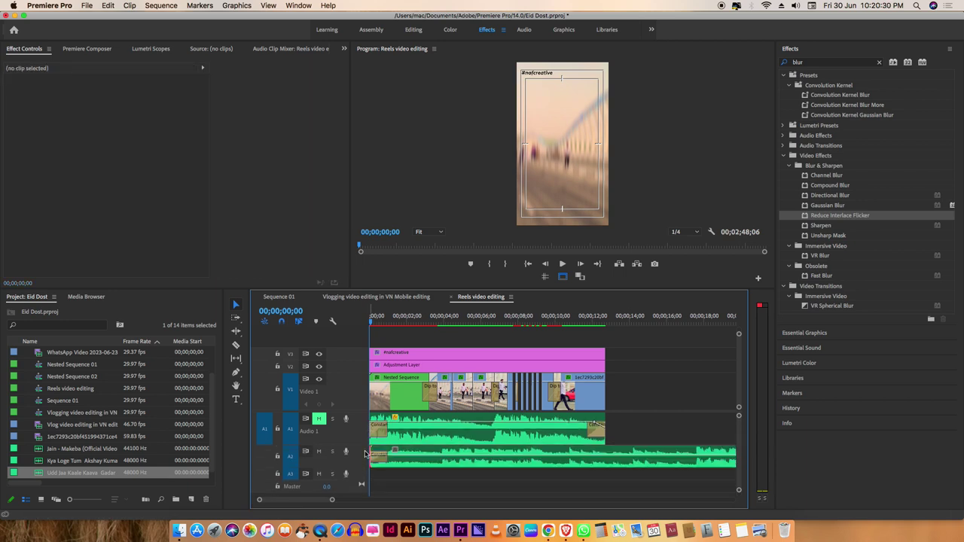
{"action": "key", "text": "space"}
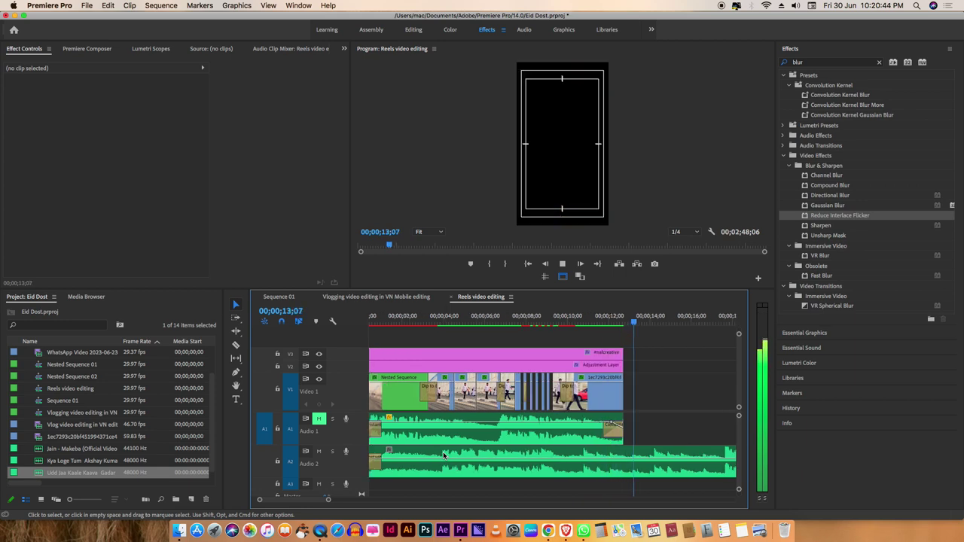
{"action": "key", "text": "minus"}
{"action": "key", "text": "minus"}
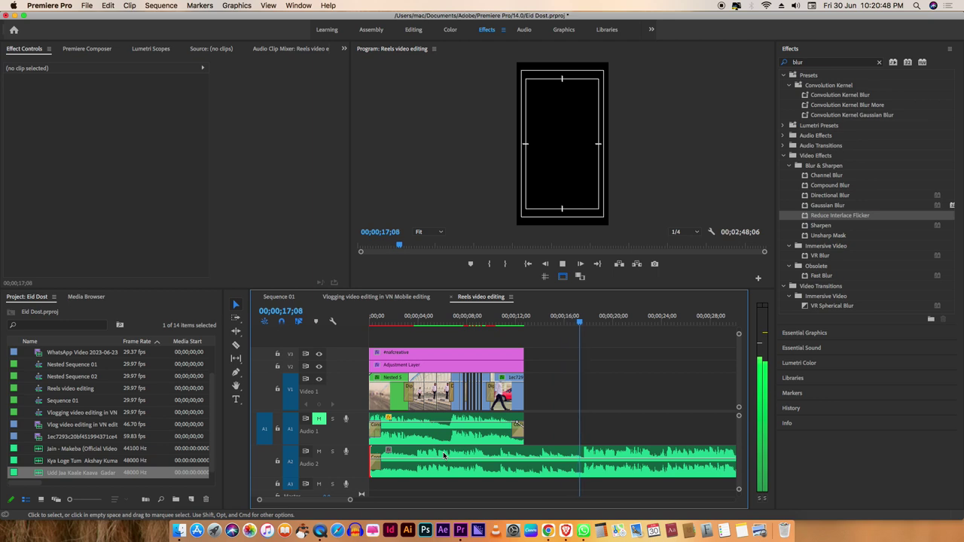
Trim about 15 seconds off the song's start, slide it back to 0, and play the reel
{"action": "left_click", "coordinate": [426, 459]}
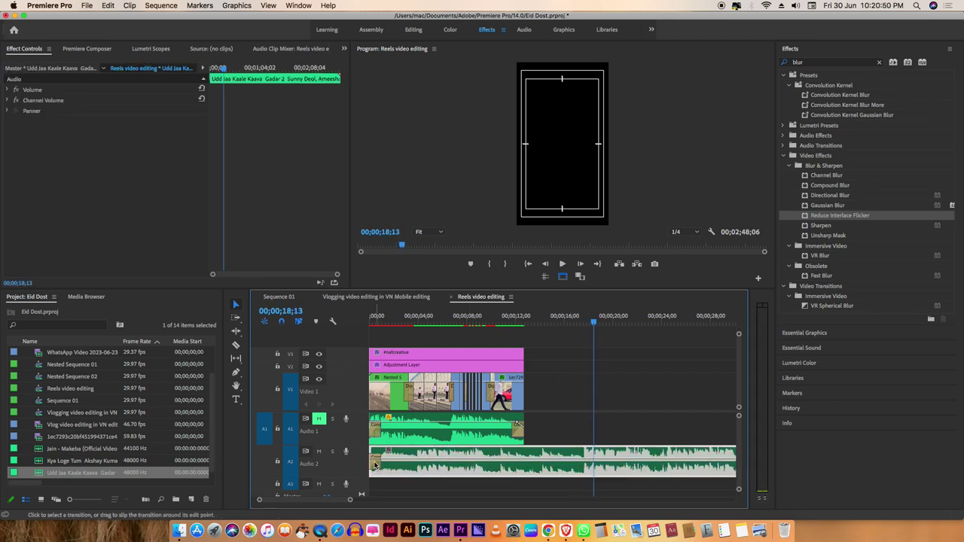
{"action": "left_click_drag", "start_coordinate": [373, 453], "coordinate": [559, 452]}
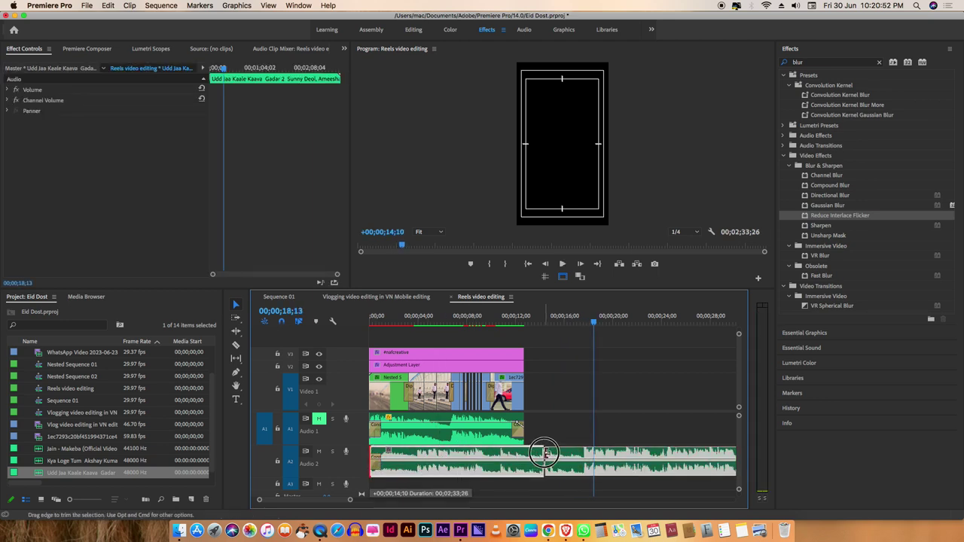
{"action": "left_click_drag", "start_coordinate": [564, 453], "coordinate": [563, 452]}
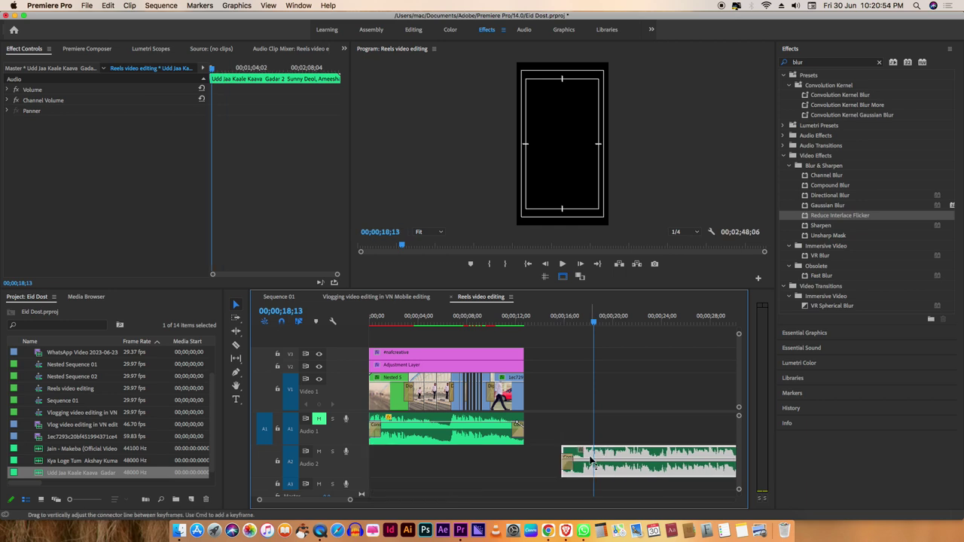
{"action": "left_click_drag", "start_coordinate": [629, 452], "coordinate": [437, 452]}
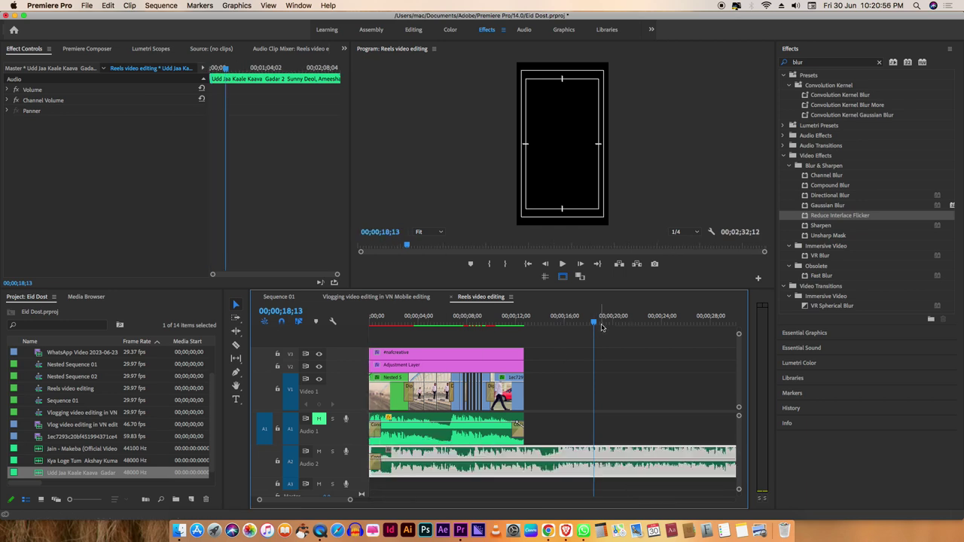
{"action": "key", "text": "Home"}
{"action": "key", "text": "space"}
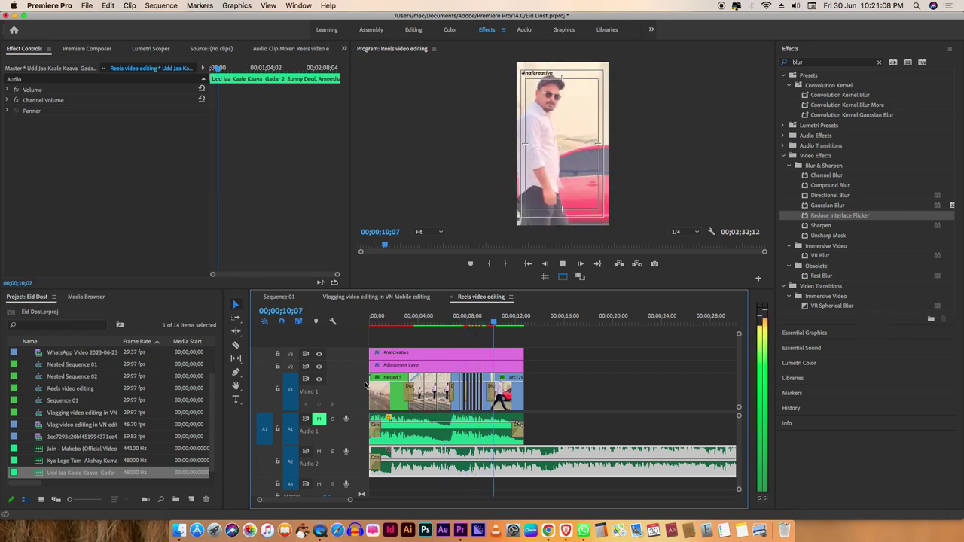
{"action": "key", "text": "space"}
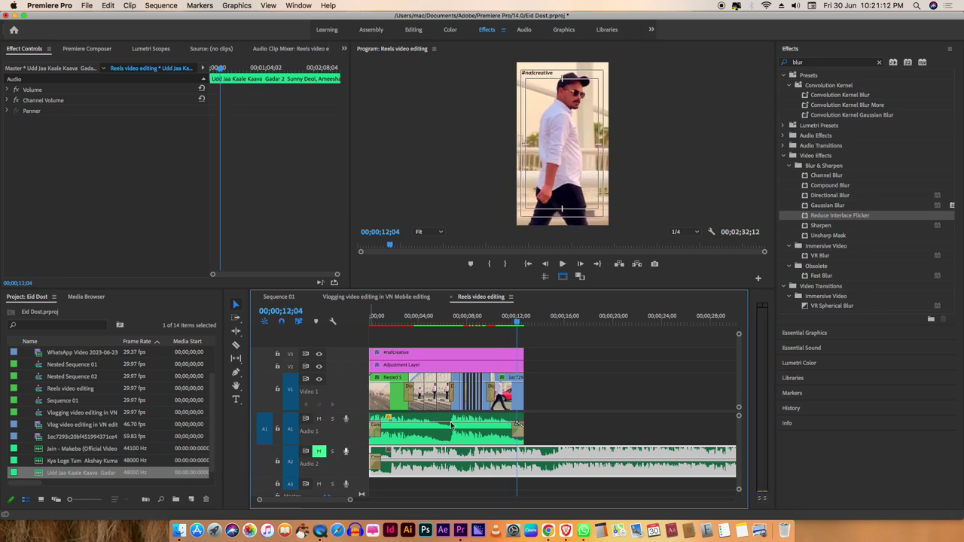
{"action": "key", "text": "Home"}
{"action": "key", "text": "space"}
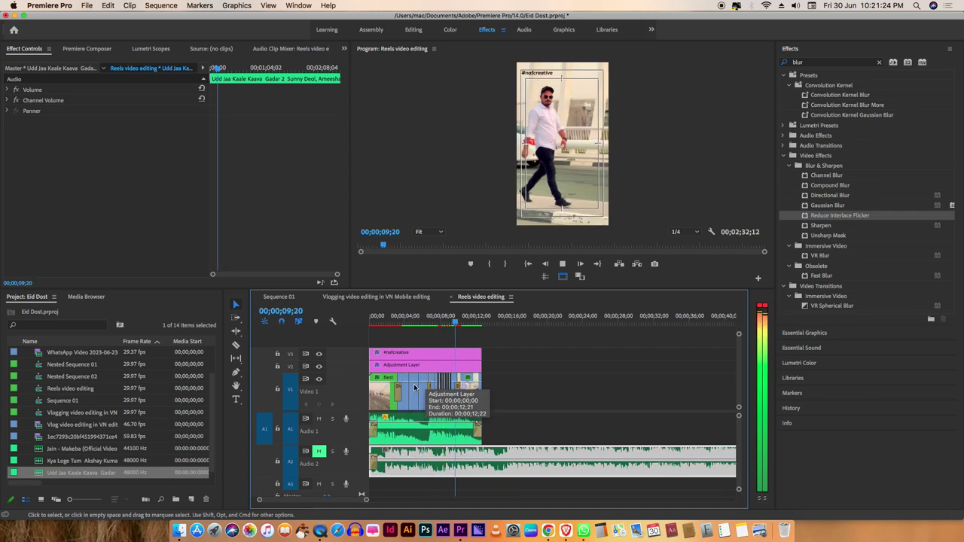
{"action": "key", "text": "="}
{"action": "key", "text": "="}
{"action": "left_click", "coordinate": [414, 399]}
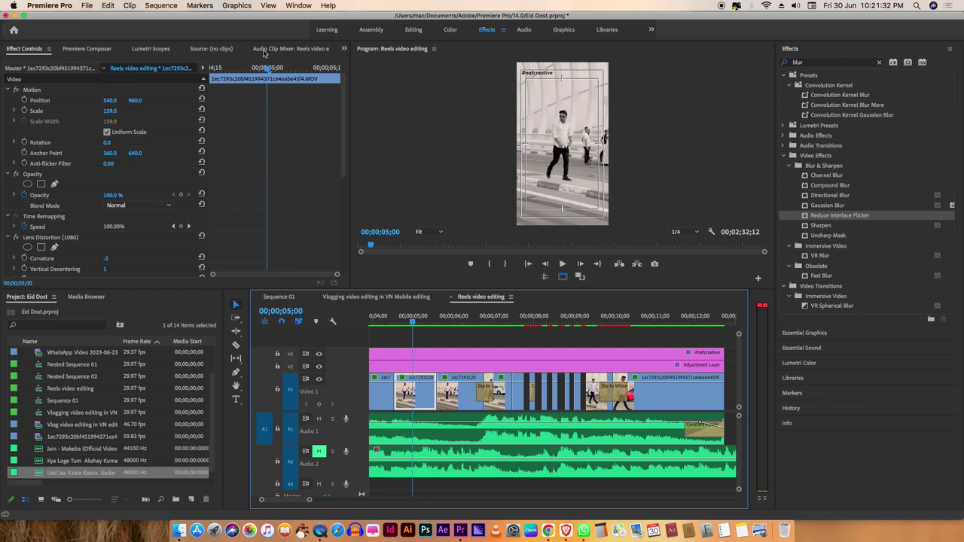
{"action": "left_click", "coordinate": [816, 53]}
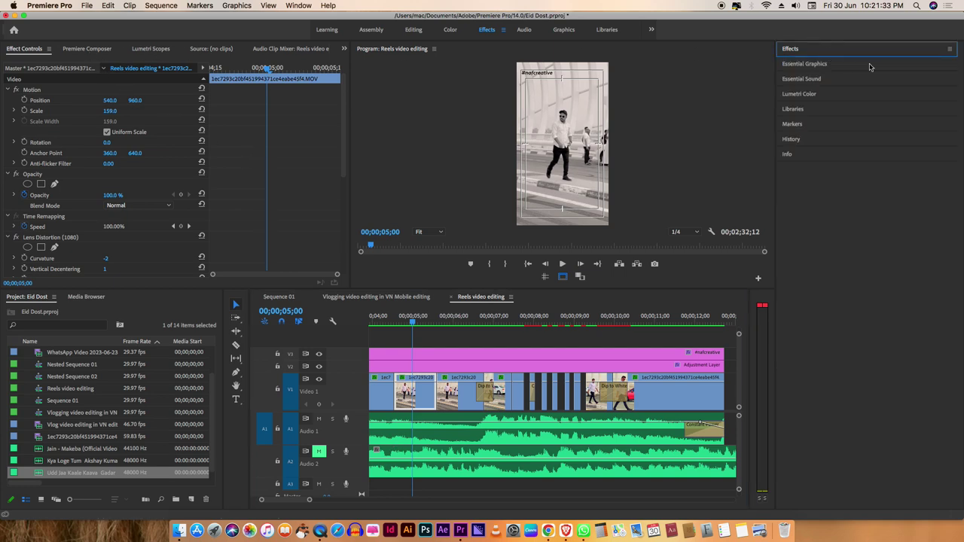
Expand the Effects browser and replace the blur search with terms like 'cli'
{"action": "left_click", "coordinate": [800, 54]}
{"action": "left_click", "coordinate": [817, 63]}
{"action": "key", "text": "BackSpace"}
{"action": "key", "text": "BackSpace"}
{"action": "key", "text": "BackSpace"}
{"action": "key", "text": "BackSpace"}
{"action": "type", "text": "cli"}
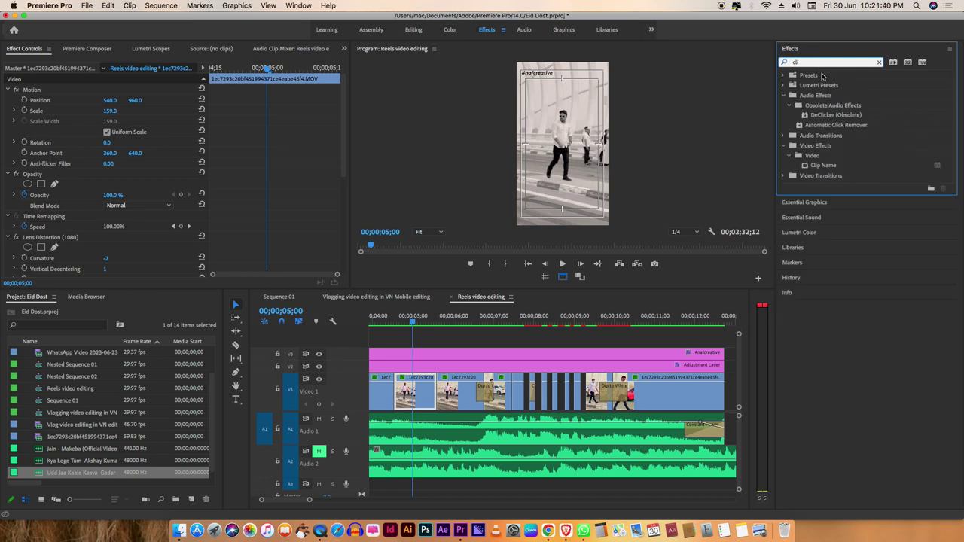
{"action": "key", "text": "BackSpace"}
{"action": "key", "text": "BackSpace"}
{"action": "type", "text": "r"}
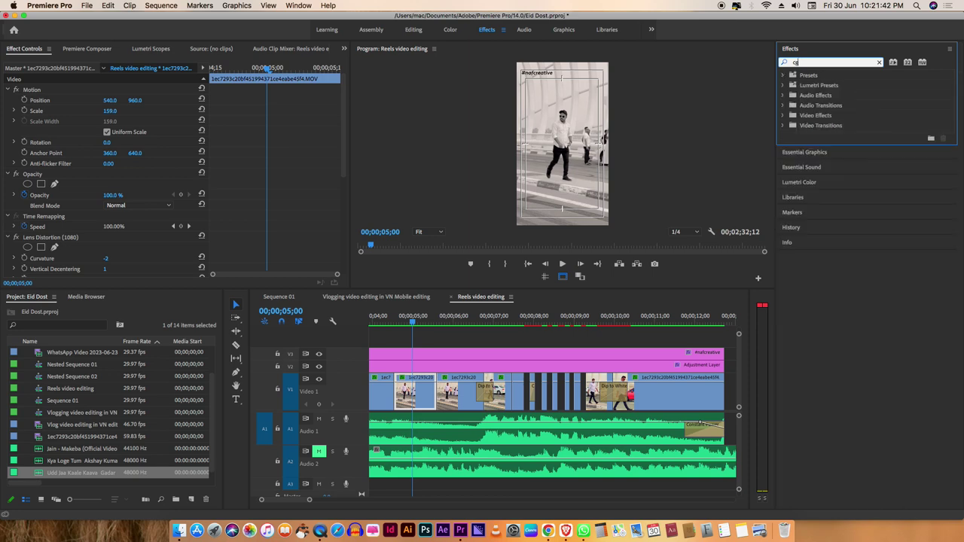
{"action": "key", "text": "BackSpace"}
{"action": "key", "text": "BackSpace"}
{"action": "type", "text": "c"}
{"action": "scroll", "coordinate": [804, 165], "scroll_direction": "down", "scroll_amount": 2}
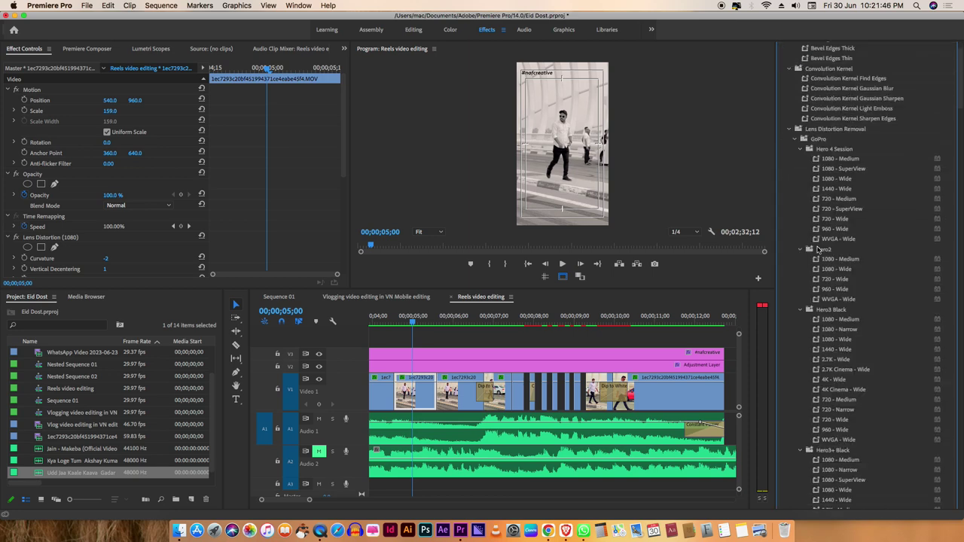
{"action": "scroll", "coordinate": [857, 282], "scroll_direction": "up", "scroll_amount": 2}
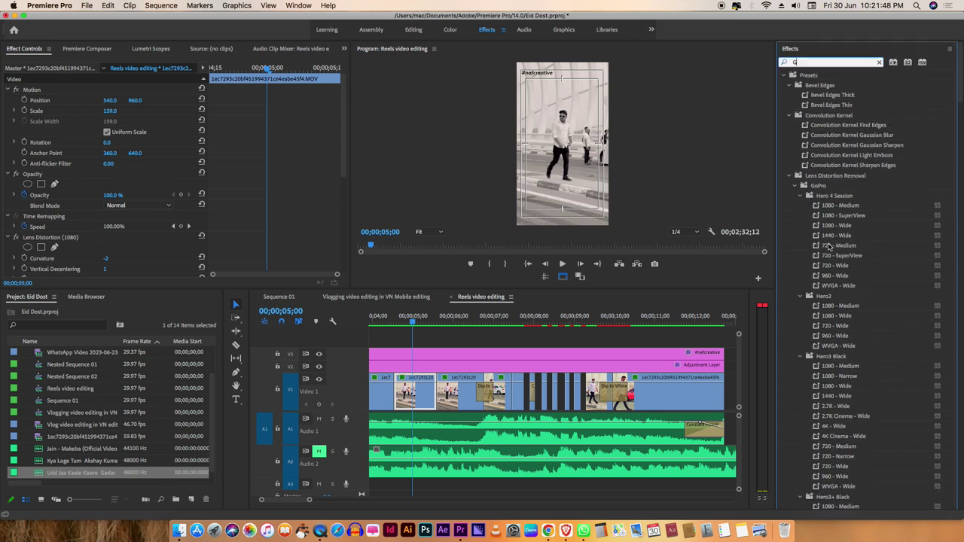
{"action": "type", "text": "li"}
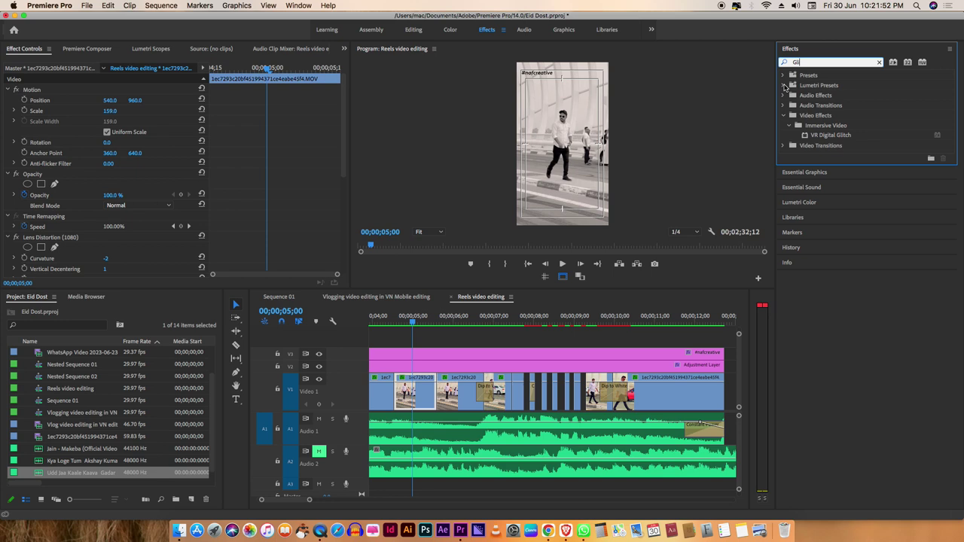
{"action": "left_click", "coordinate": [786, 87]}
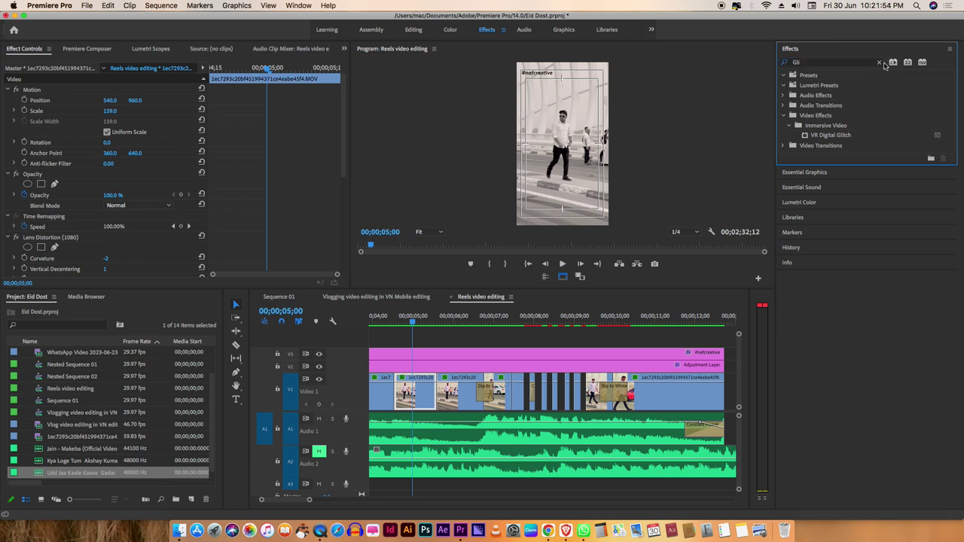
Clear the search and drag Presets > Solarizes > Solarize In onto the first V1 clip
{"action": "left_click", "coordinate": [880, 63]}
{"action": "left_click", "coordinate": [784, 75]}
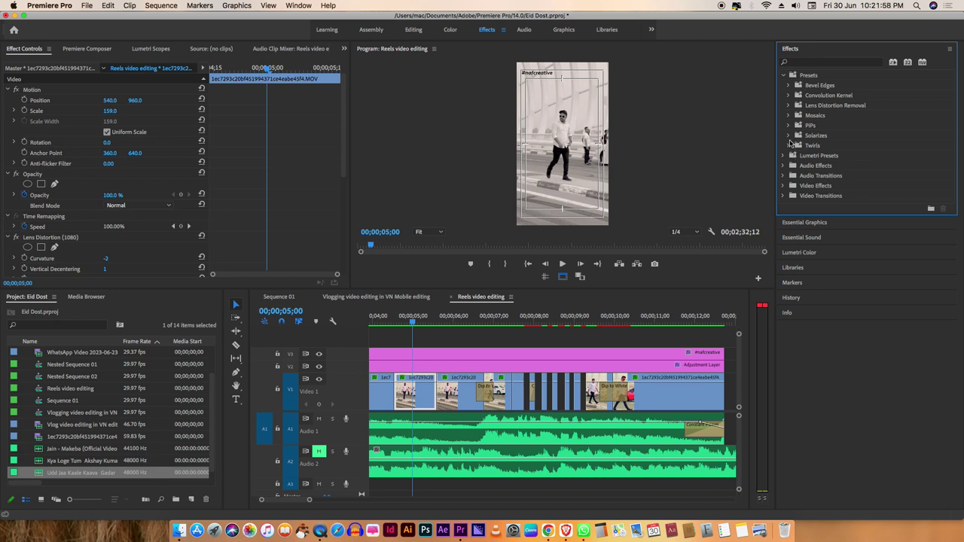
{"action": "left_click", "coordinate": [789, 135]}
{"action": "left_click", "coordinate": [818, 147]}
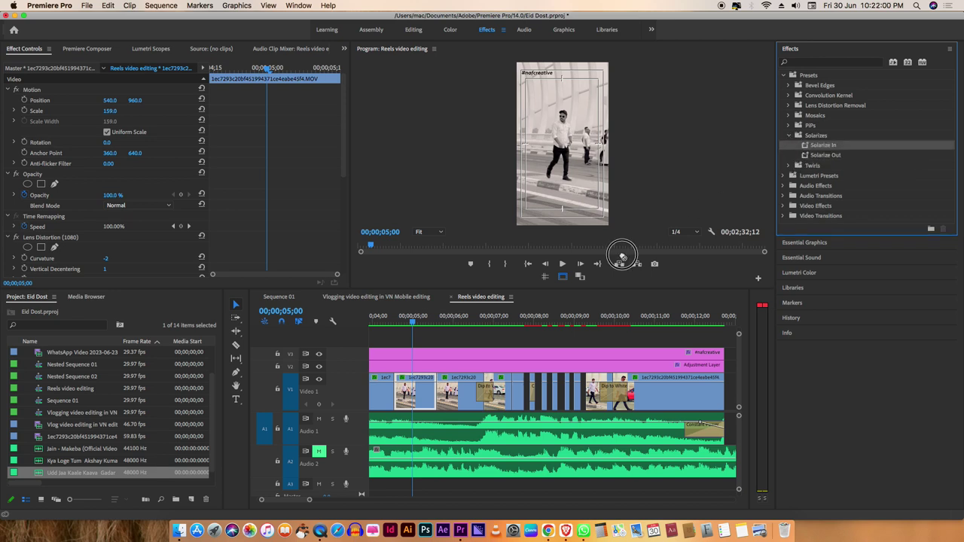
{"action": "left_click_drag", "start_coordinate": [676, 232], "coordinate": [403, 399]}
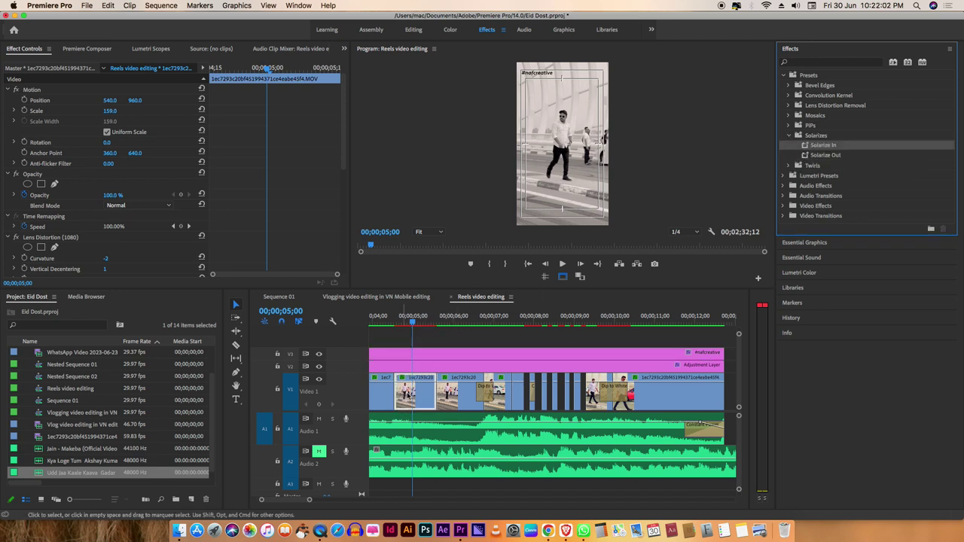
{"action": "left_click", "coordinate": [385, 323]}
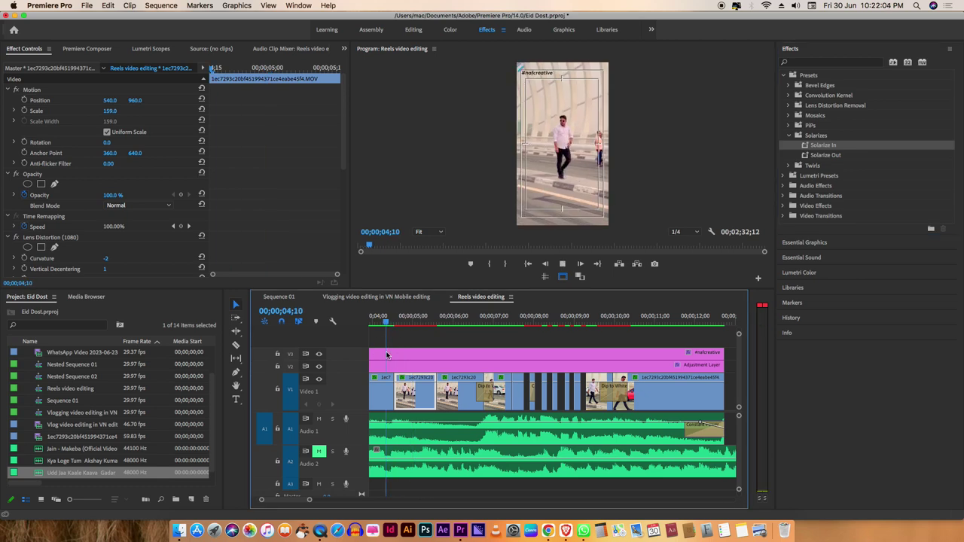
{"action": "key", "text": "space"}
{"action": "scroll", "coordinate": [391, 354], "scroll_direction": "left", "scroll_amount": 4}
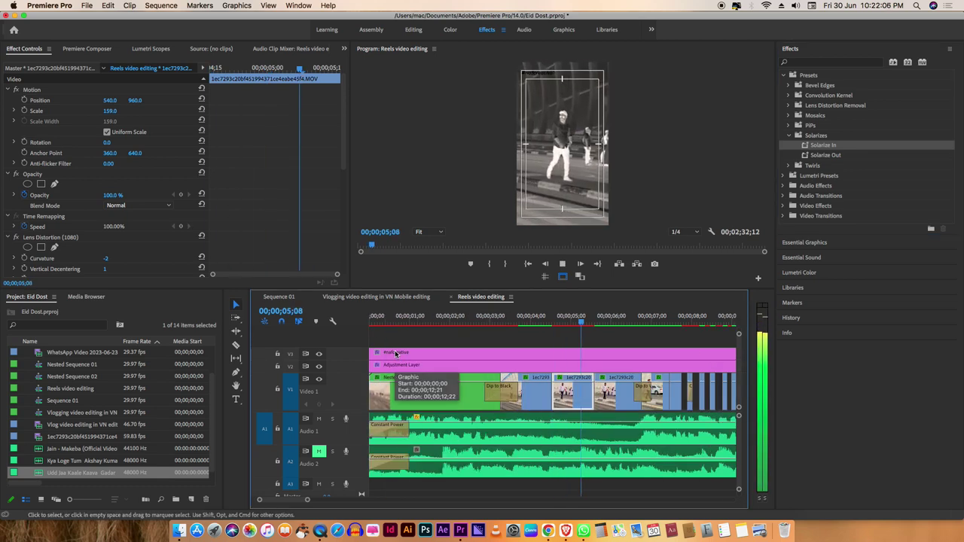
{"action": "scroll", "coordinate": [410, 355], "scroll_direction": "right", "scroll_amount": 5}
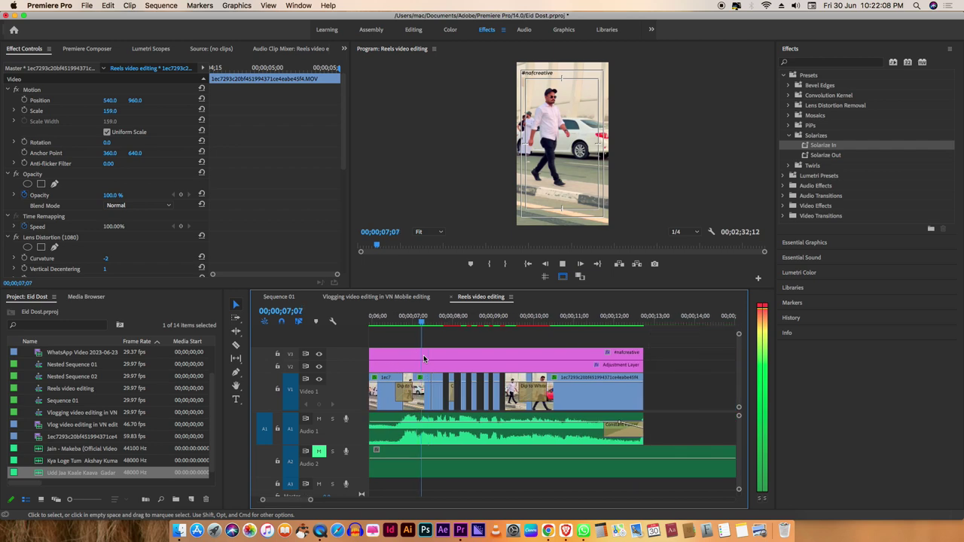
{"action": "key", "text": "space"}
{"action": "scroll", "coordinate": [424, 359], "scroll_direction": "down", "scroll_amount": 1}
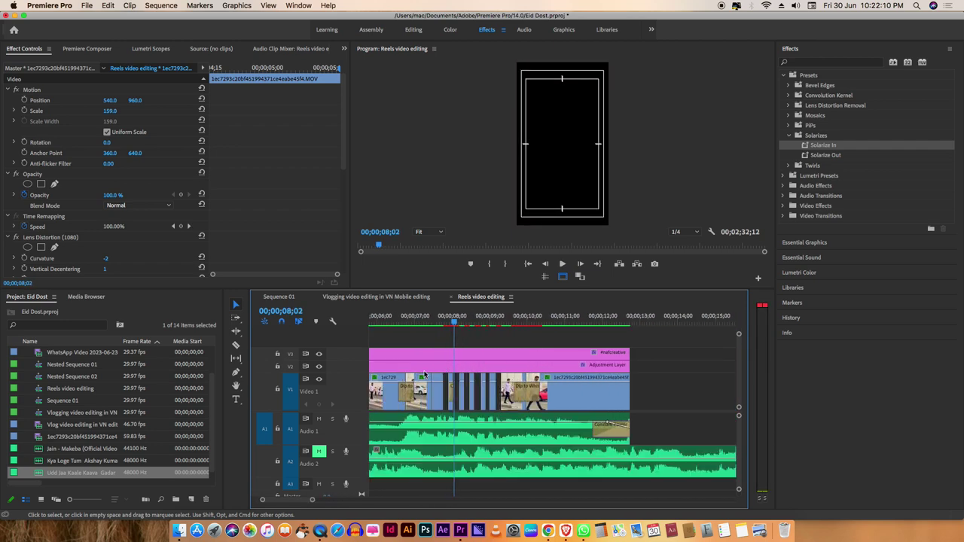
{"action": "scroll", "coordinate": [408, 366], "scroll_direction": "down", "scroll_amount": 3}
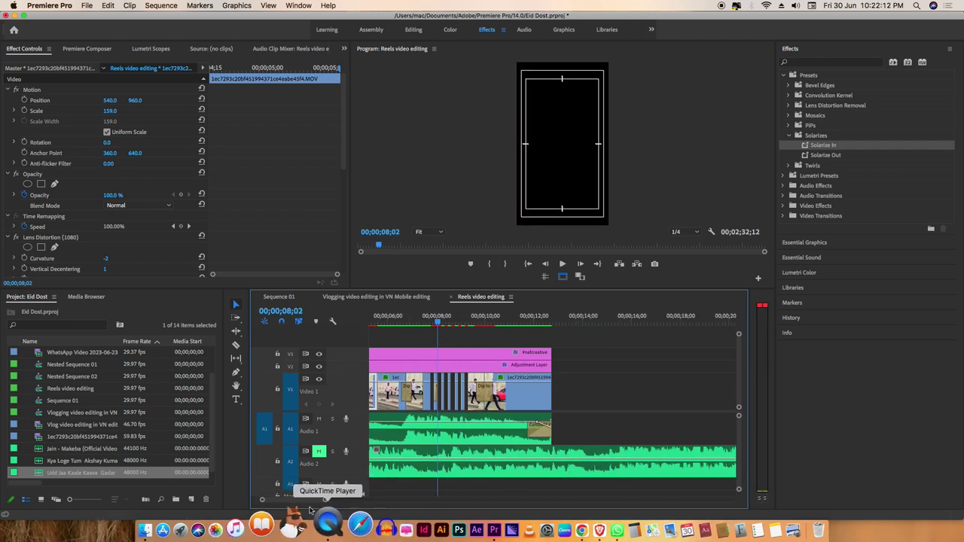
{"action": "left_click_drag", "start_coordinate": [299, 503], "coordinate": [295, 503]}
{"action": "left_click", "coordinate": [479, 322]}
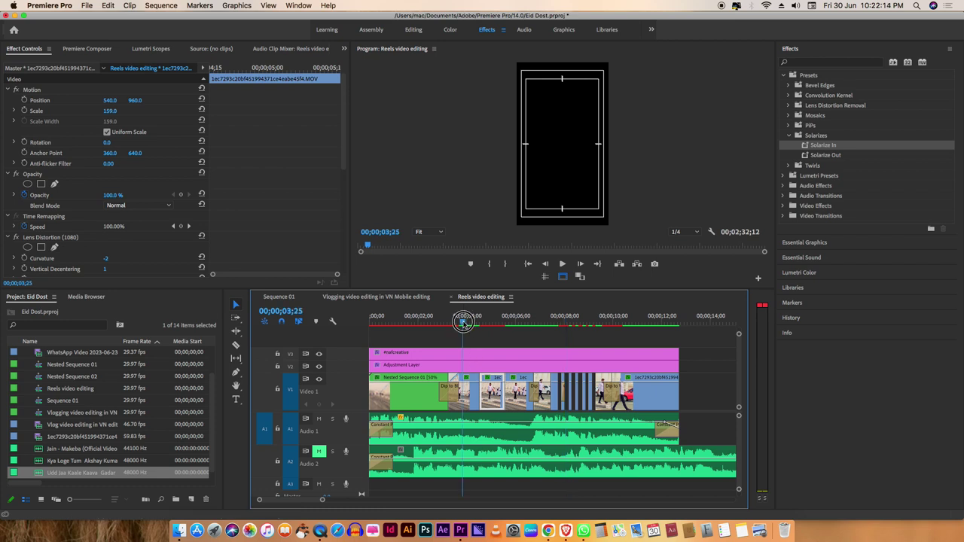
{"action": "mouse_move", "coordinate": [480, 322]}
{"action": "left_mouse_down"}
{"action": "mouse_move", "coordinate": [503, 317]}
{"action": "mouse_move", "coordinate": [484, 330]}
{"action": "left_mouse_up"}
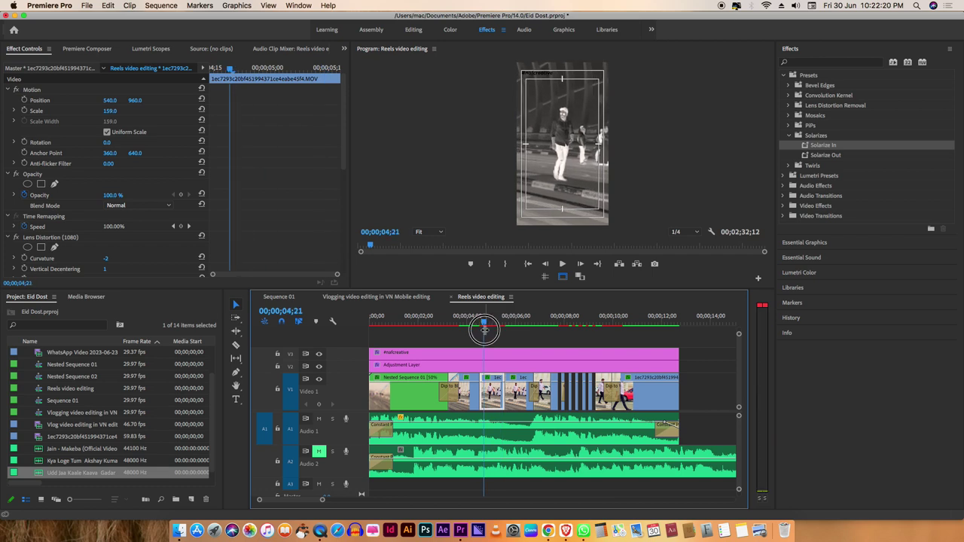
Split the V1 clip with the Razor at 00;00;04;25, then return to the Selection tool
{"action": "left_click_drag", "start_coordinate": [486, 332], "coordinate": [491, 331]}
{"action": "key", "text": "c"}
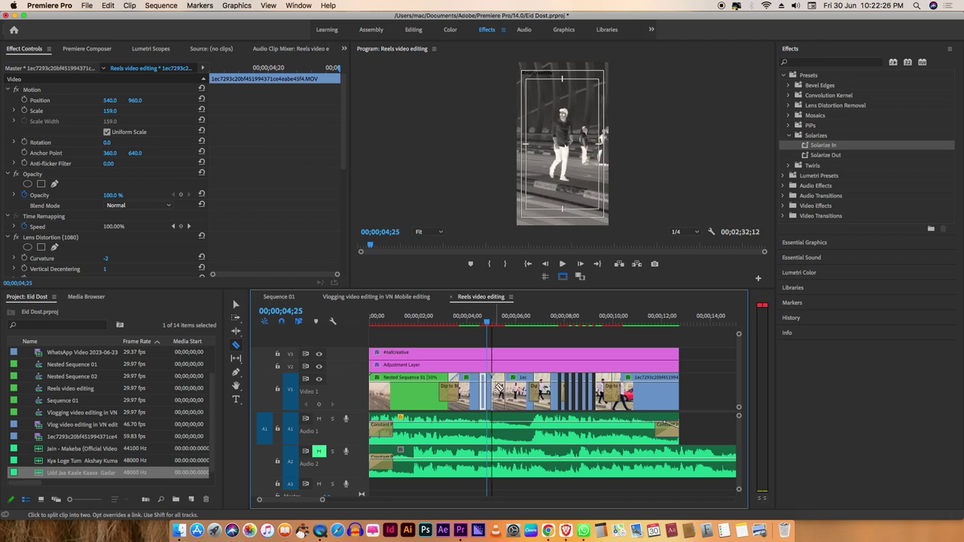
{"action": "key", "text": "v"}
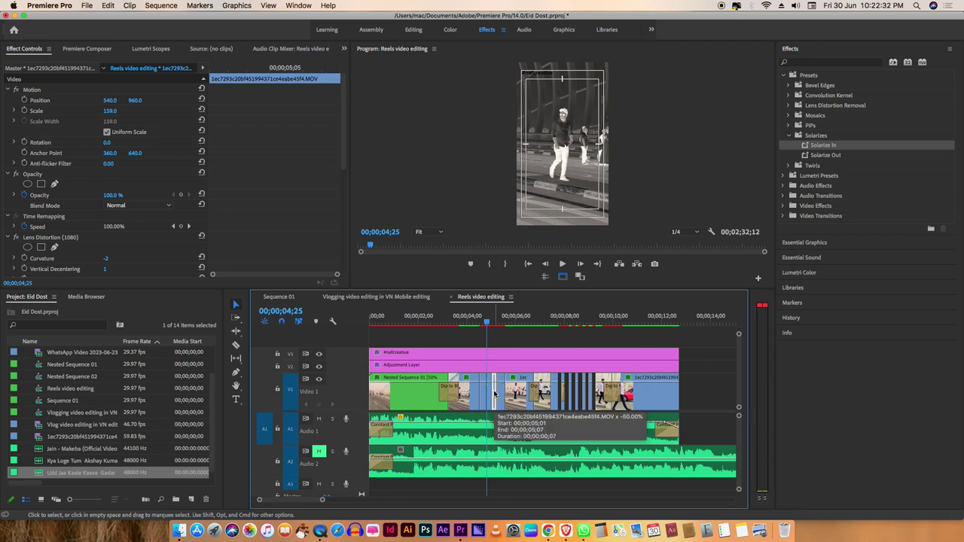
Right-click the short clip at 00;00;04;26 and choose Remove Attributes
{"action": "scroll", "coordinate": [490, 393], "scroll_direction": "down", "scroll_amount": 2}
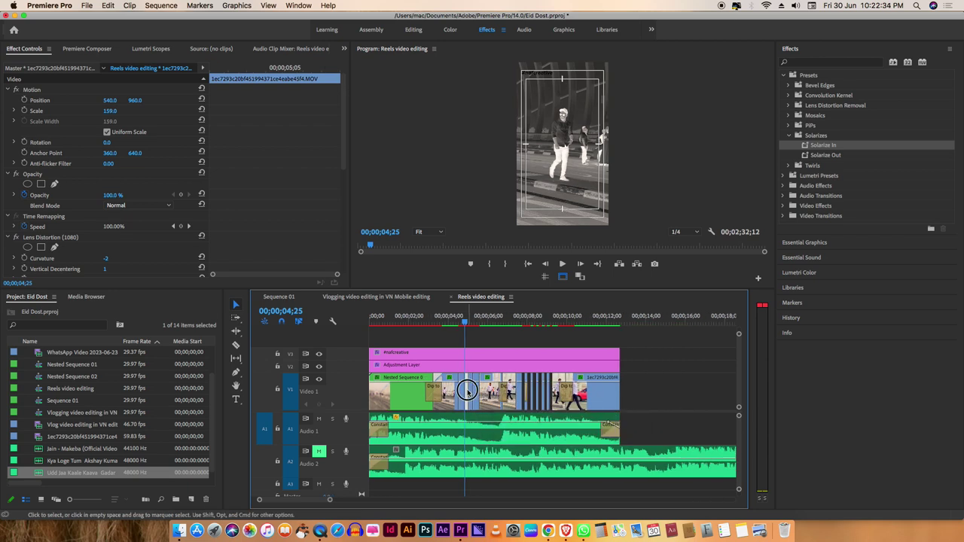
{"action": "scroll", "coordinate": [467, 390], "scroll_direction": "down", "scroll_amount": 3}
{"action": "scroll", "coordinate": [380, 391], "scroll_direction": "up", "scroll_amount": 5}
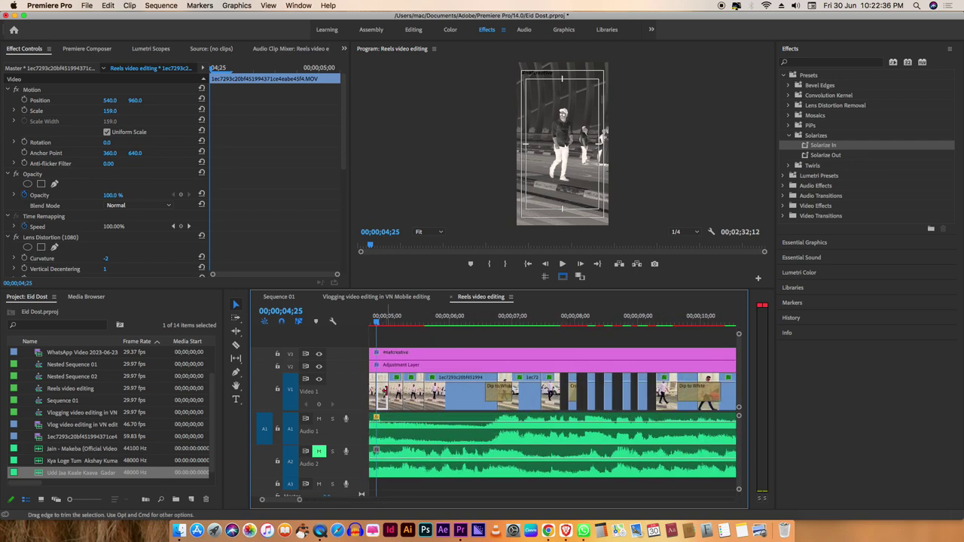
{"action": "scroll", "coordinate": [291, 502], "scroll_direction": "up", "scroll_amount": 5}
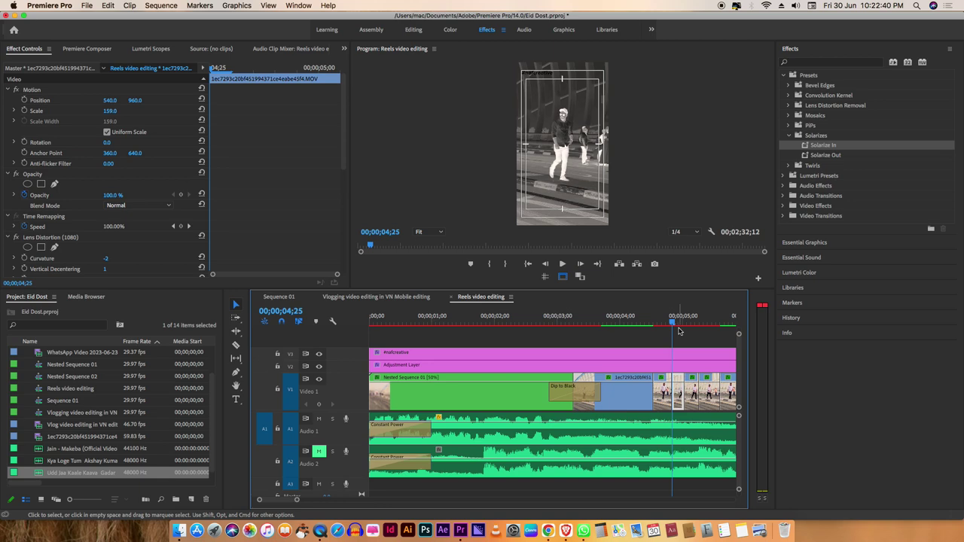
{"action": "left_click_drag", "start_coordinate": [663, 322], "coordinate": [674, 322]}
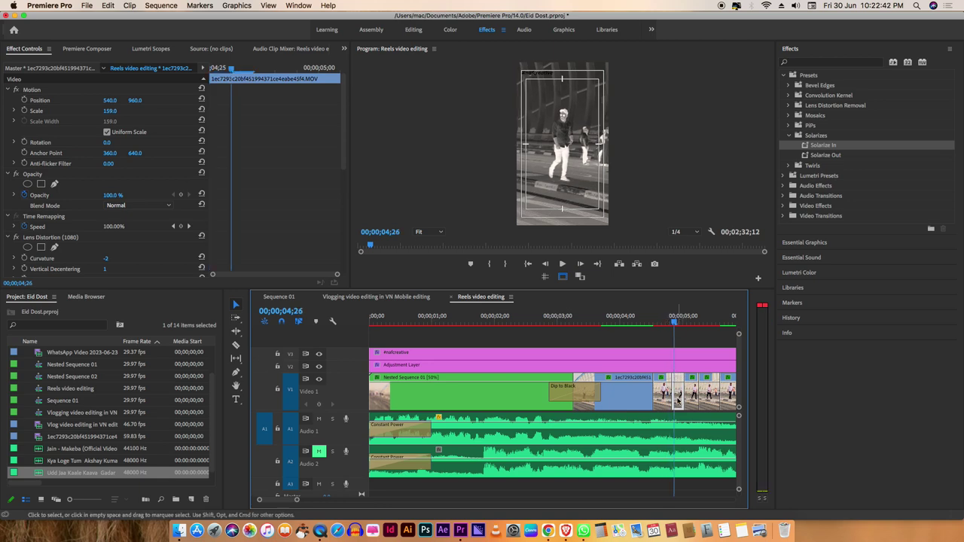
{"action": "right_click", "coordinate": [678, 401]}
{"action": "key", "text": "Escape"}
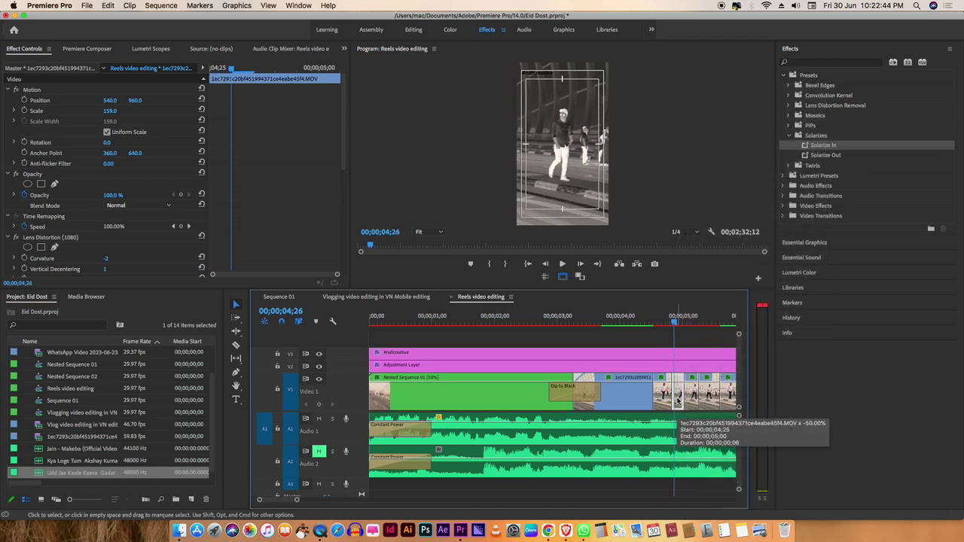
{"action": "right_click", "coordinate": [677, 401]}
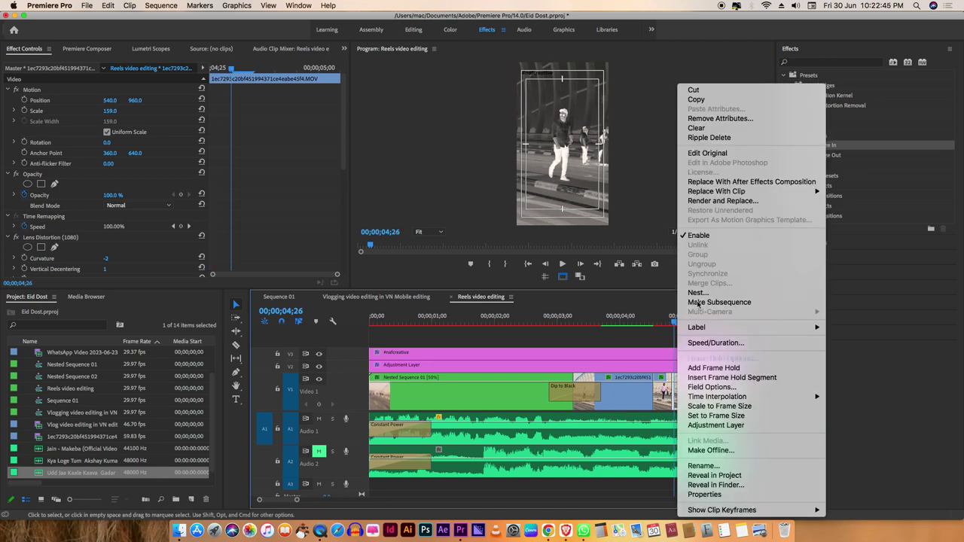
{"action": "left_click", "coordinate": [720, 118]}
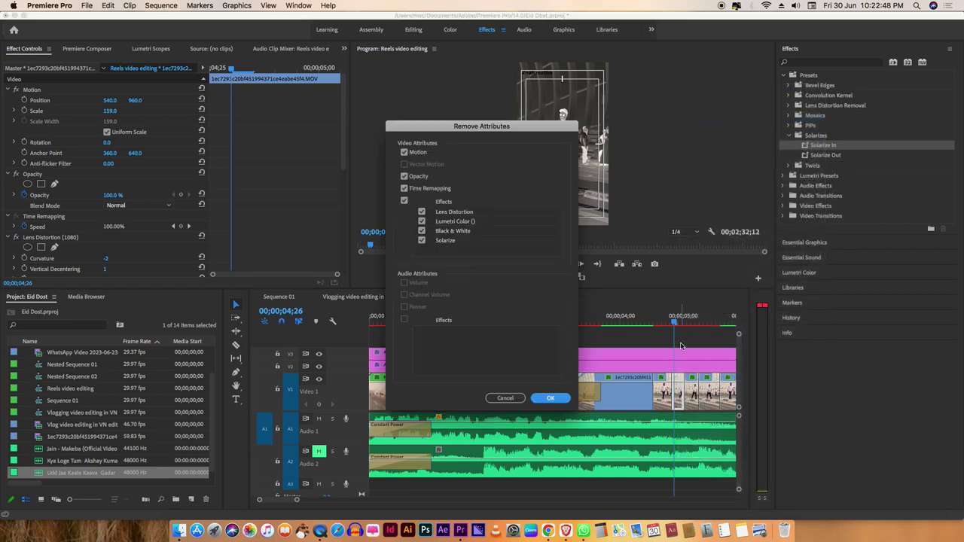
Confirm removing all attributes, then inspect the effects on the next short clip at 00;00;05;12
{"action": "left_click", "coordinate": [543, 400]}
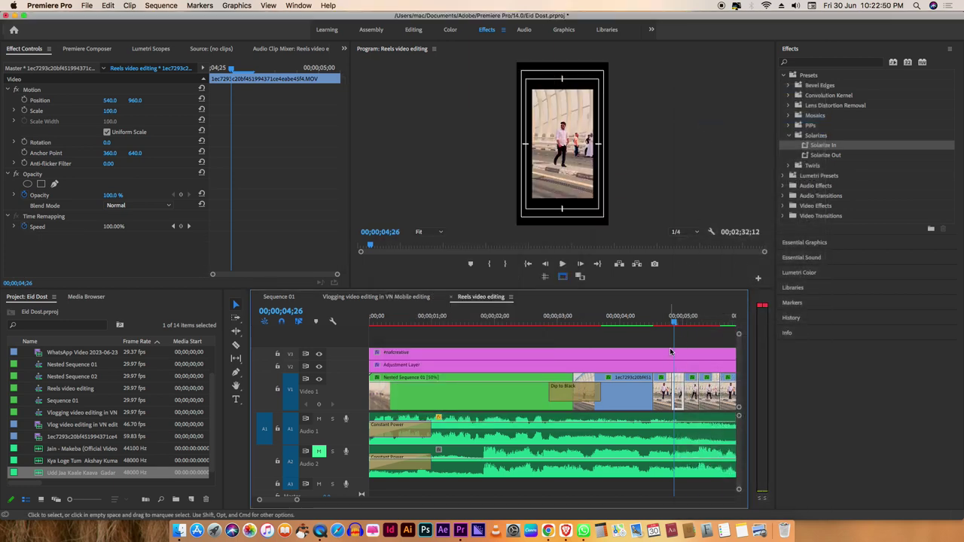
{"action": "left_click_drag", "start_coordinate": [676, 325], "coordinate": [709, 322]}
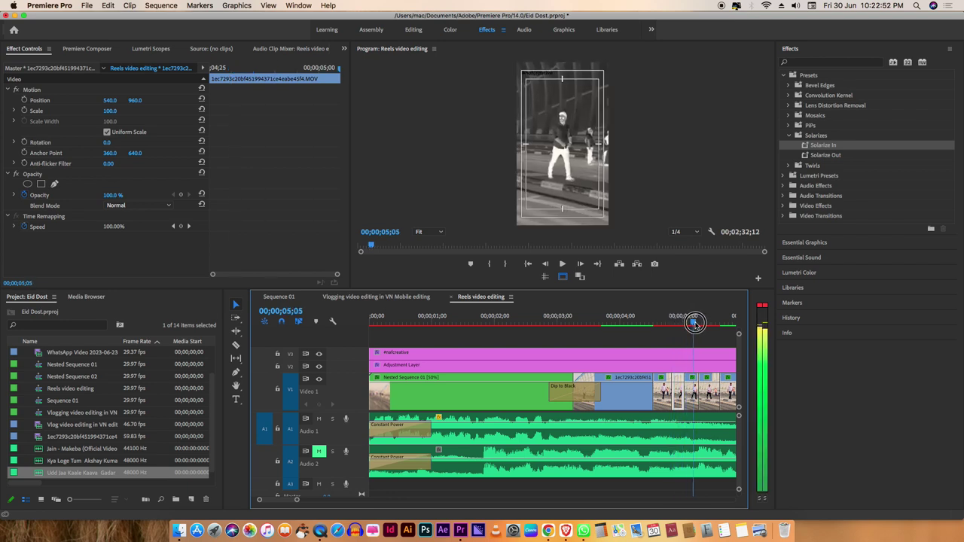
{"action": "left_click", "coordinate": [710, 394]}
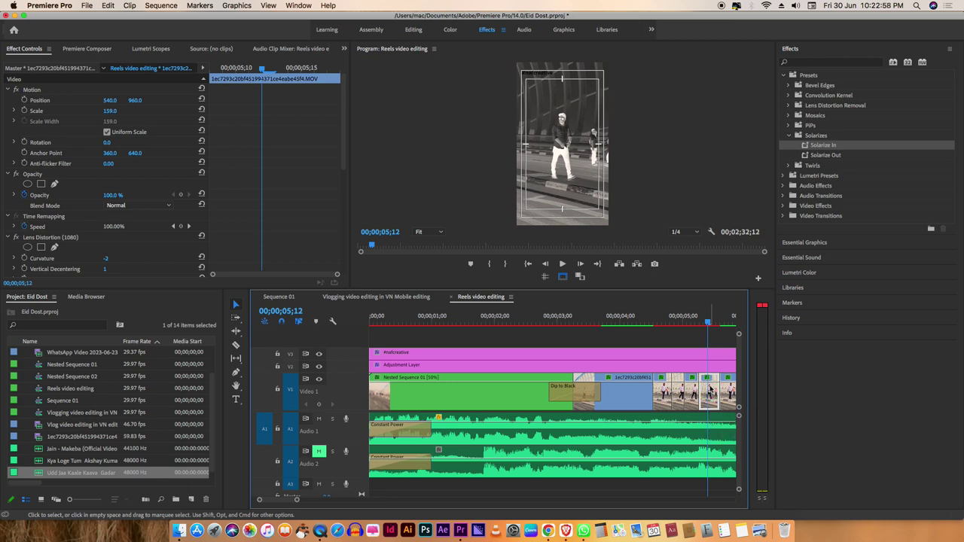
{"action": "left_click", "coordinate": [709, 379]}
{"action": "left_click", "coordinate": [710, 378]}
Return the playhead to 00;00;04;26 and select the cleaned clip
{"action": "left_click", "coordinate": [681, 324]}
{"action": "scroll", "coordinate": [640, 366], "scroll_direction": "up", "scroll_amount": 1}
{"action": "scroll", "coordinate": [587, 377], "scroll_direction": "up", "scroll_amount": 1}
{"action": "scroll", "coordinate": [520, 388], "scroll_direction": "up", "scroll_amount": 1}
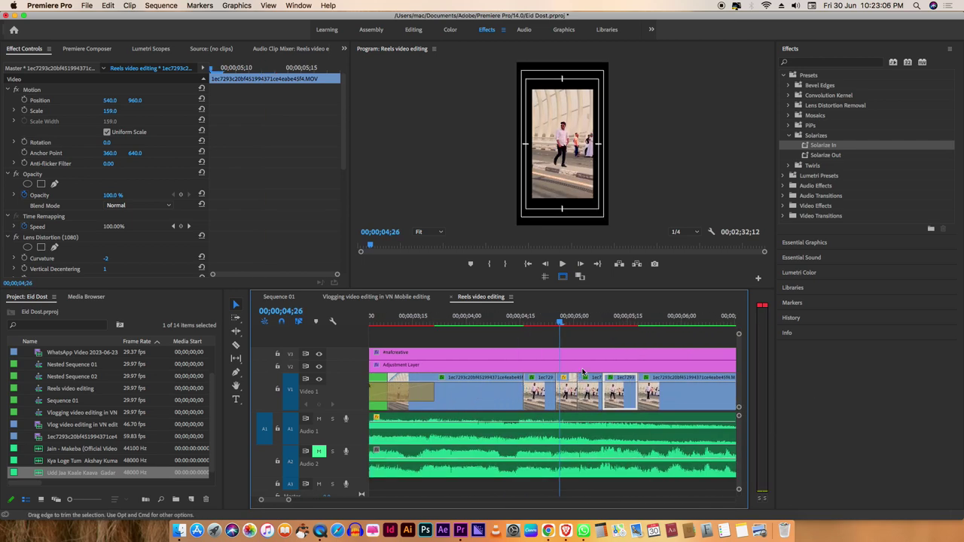
{"action": "scroll", "coordinate": [557, 407], "scroll_direction": "up", "scroll_amount": 1}
{"action": "left_click", "coordinate": [563, 401]}
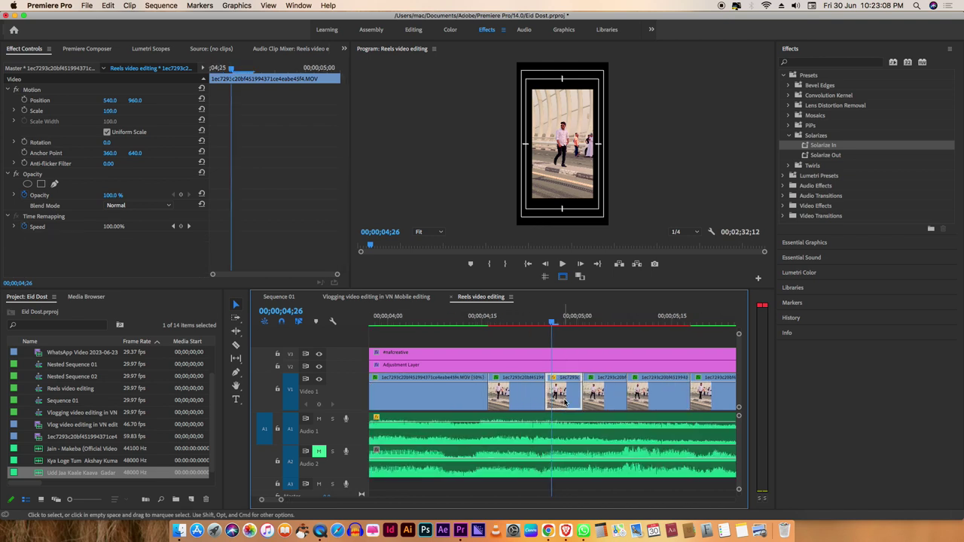
Move the #nafcreative and Adjustment Layer clips up a track and copy the short clip onto V2
{"action": "left_click_drag", "start_coordinate": [449, 337], "coordinate": [432, 369]}
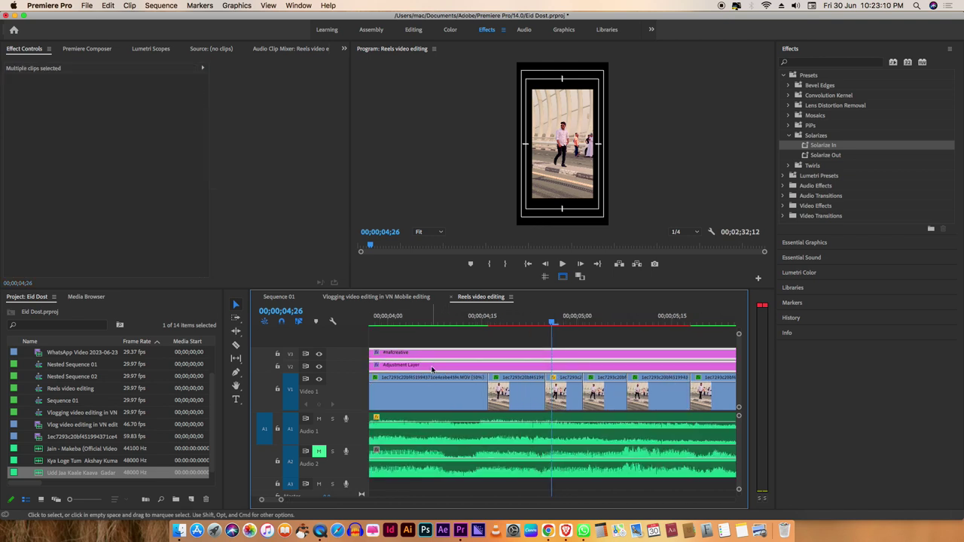
{"action": "key", "text": "alt+Up"}
{"action": "left_click", "coordinate": [558, 394]}
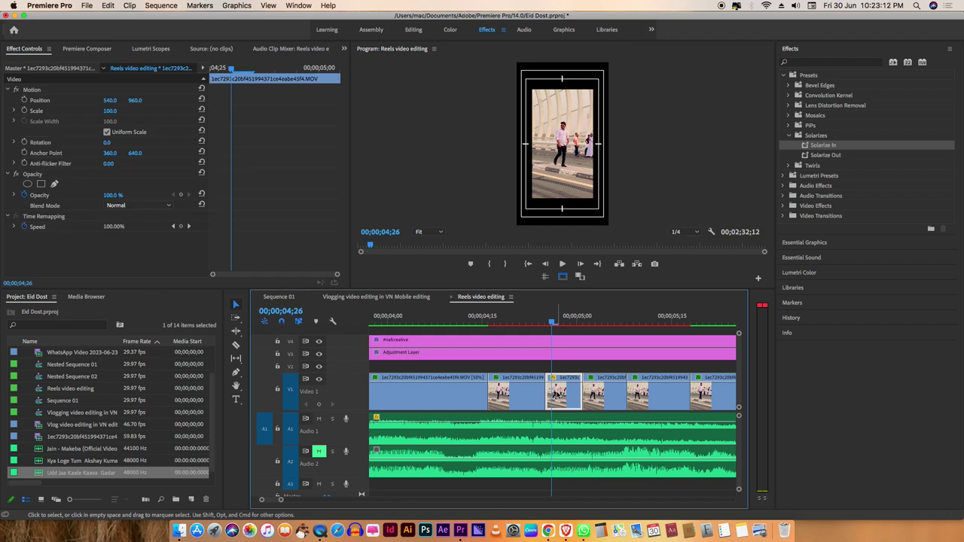
{"action": "left_click", "coordinate": [561, 390], "text": "shift"}
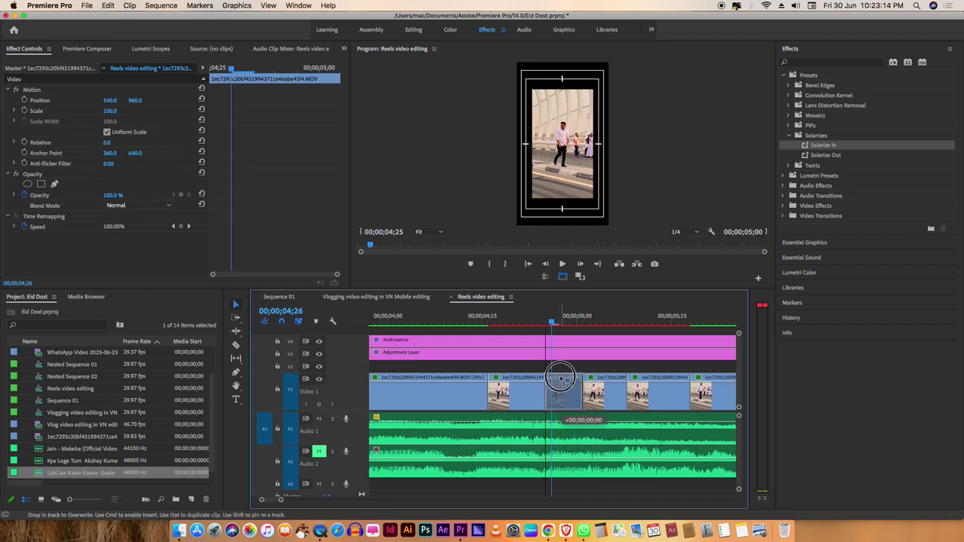
{"action": "left_click_drag", "start_coordinate": [567, 399], "coordinate": [563, 367]}
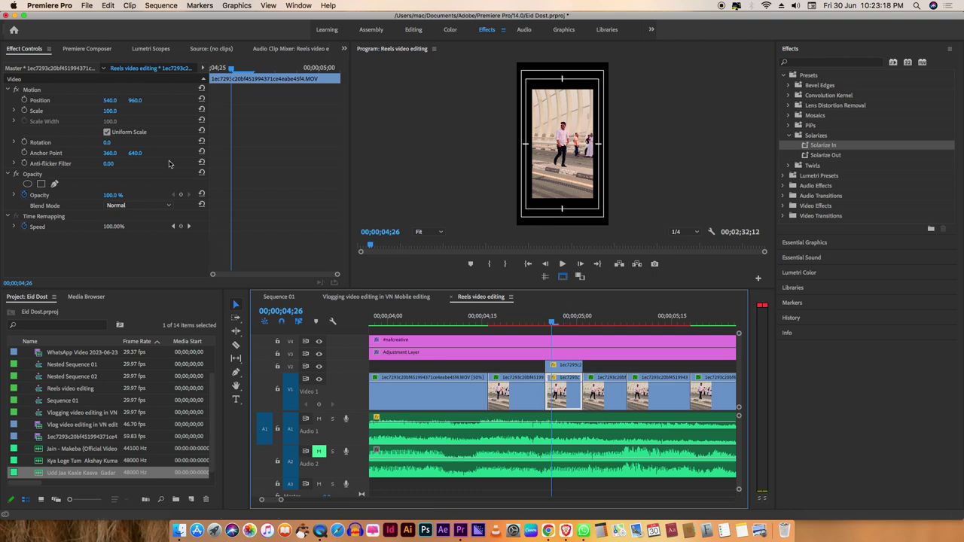
Set the overlay clip's Motion Scale to 324 and play from the overlay clip
{"action": "left_click", "coordinate": [111, 113]}
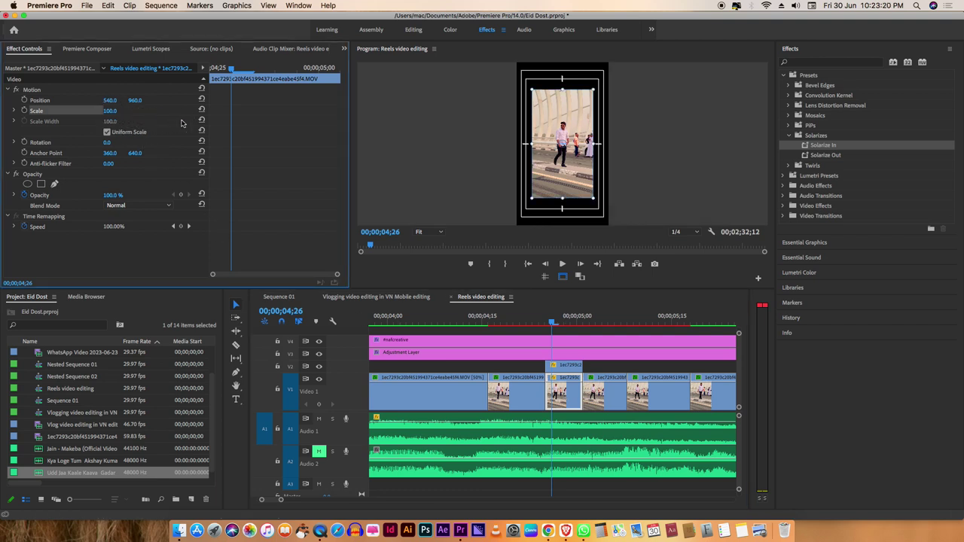
{"action": "type", "text": "171"}
{"action": "left_click_drag", "start_coordinate": [110, 110], "coordinate": [151, 111]}
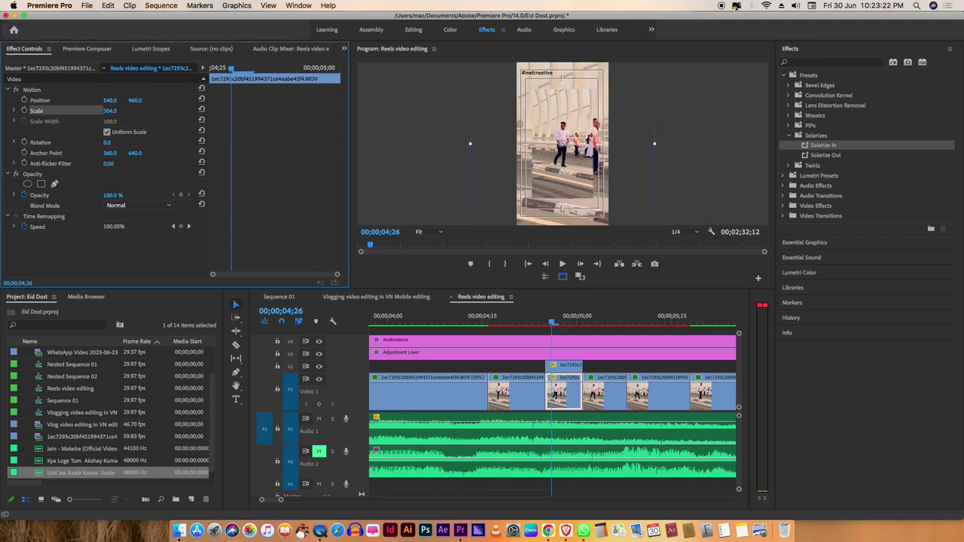
{"action": "left_click_drag", "start_coordinate": [110, 110], "coordinate": [113, 111]}
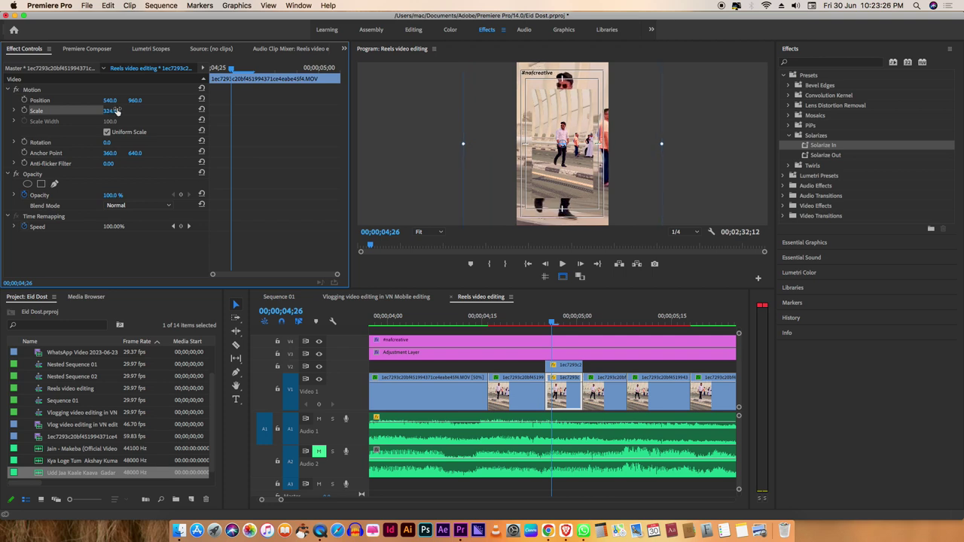
{"action": "left_click", "coordinate": [559, 321]}
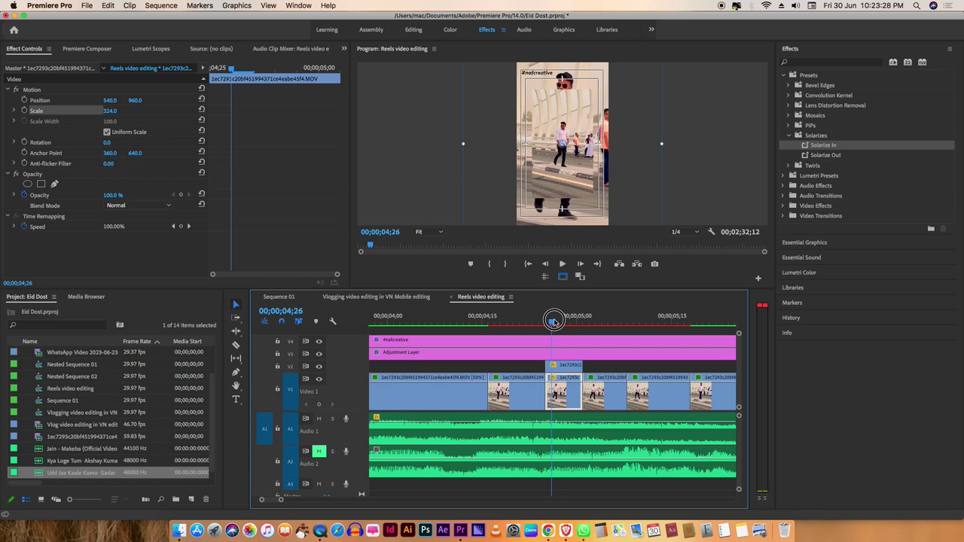
{"action": "left_click_drag", "start_coordinate": [558, 321], "coordinate": [585, 323]}
Preview the zoomed overlay clip and zoom the timeline out to show the whole song
{"action": "key", "text": "space"}
{"action": "key", "text": "space"}
{"action": "key", "text": "minus"}
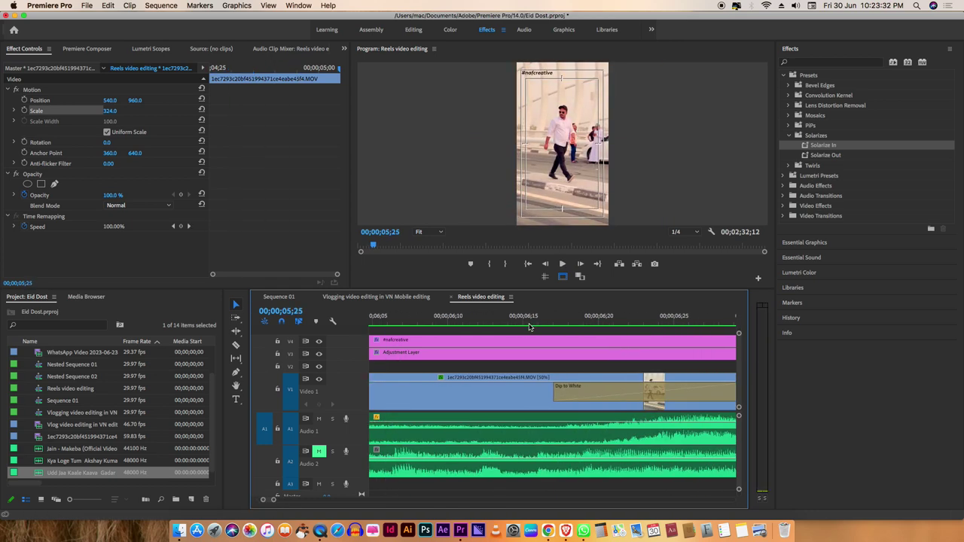
{"action": "key", "text": "minus"}
{"action": "key", "text": "minus"}
{"action": "key", "text": "minus"}
{"action": "key", "text": "Up"}
{"action": "key", "text": "Up"}
{"action": "key", "text": "Up"}
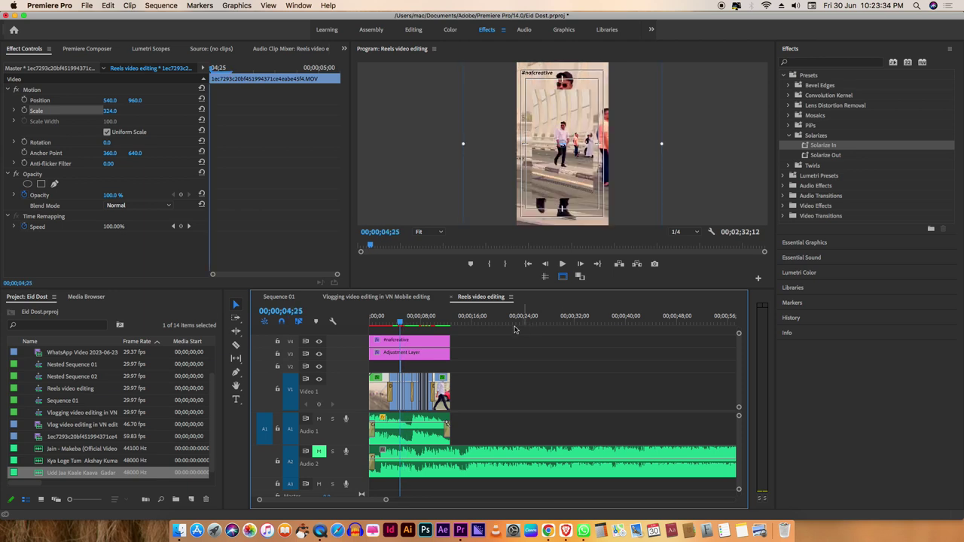
Cut the song at 00;00;12;22, delete the remainder, add a Constant Power fade, and play
{"action": "key", "text": "c"}
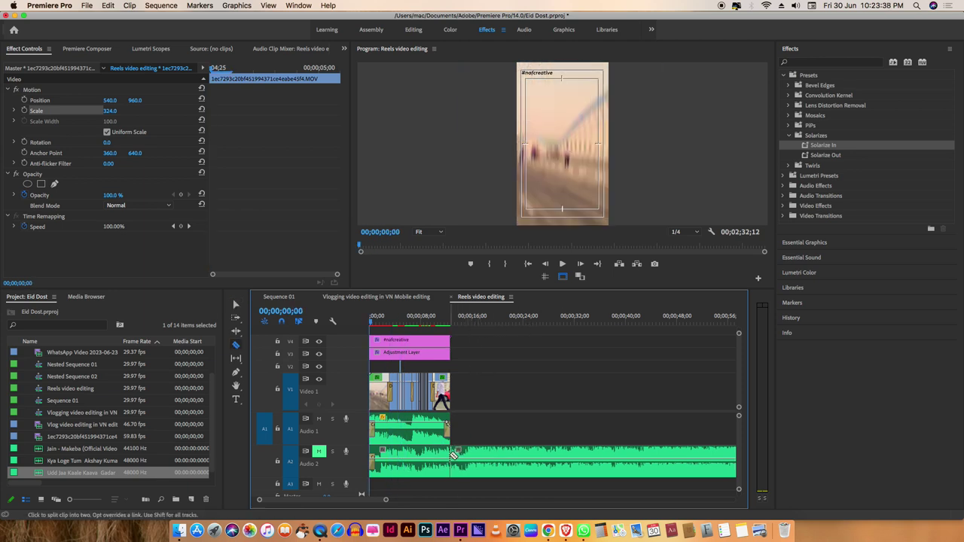
{"action": "left_click", "coordinate": [451, 456]}
{"action": "key", "text": "v"}
{"action": "left_click", "coordinate": [456, 459]}
{"action": "key", "text": "Delete"}
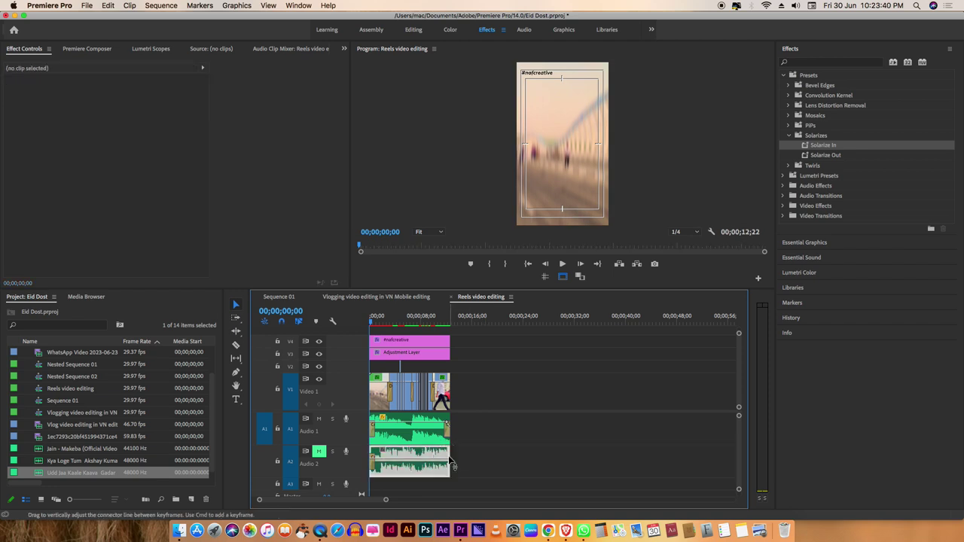
{"action": "left_click", "coordinate": [448, 456]}
{"action": "left_click", "coordinate": [459, 458]}
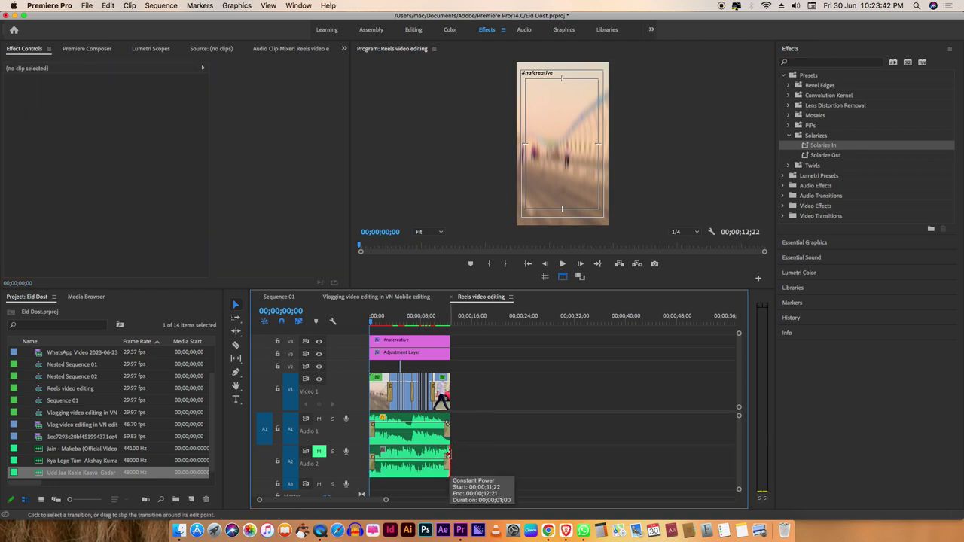
{"action": "key", "text": "space"}
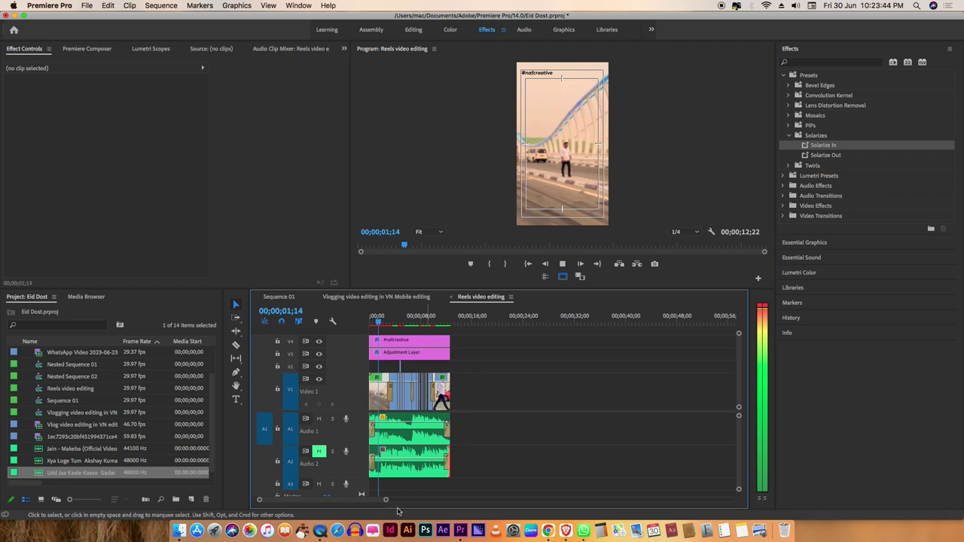
{"action": "left_click_drag", "start_coordinate": [384, 499], "coordinate": [367, 503]}
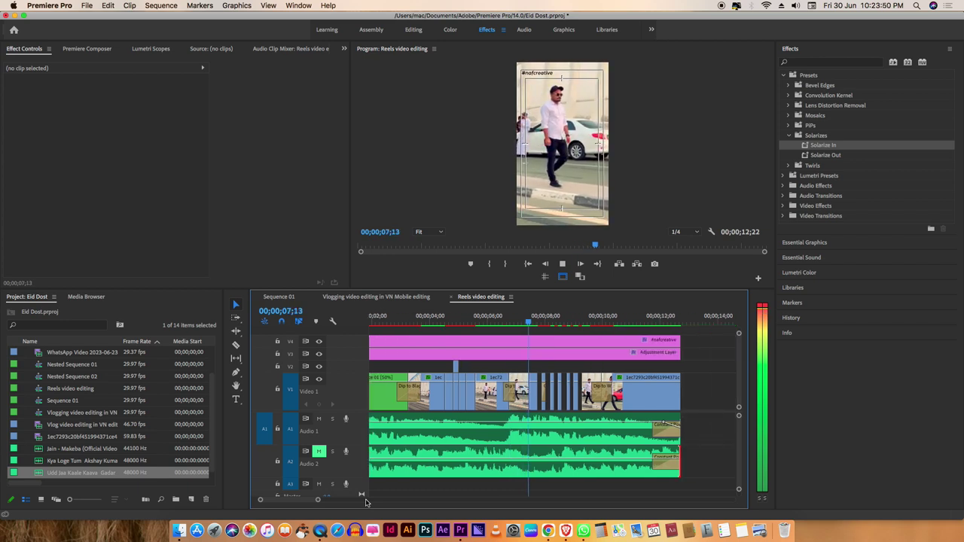
Render In-to-Out previews, move the Rendering window aside, and bring Chrome to the front
{"action": "key", "text": "Return"}
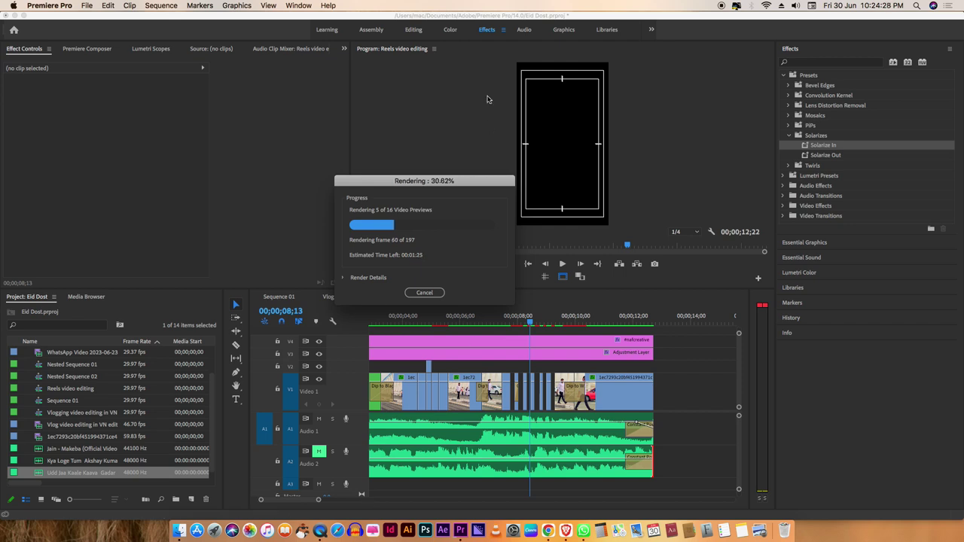
{"action": "left_click_drag", "start_coordinate": [472, 181], "coordinate": [308, 129]}
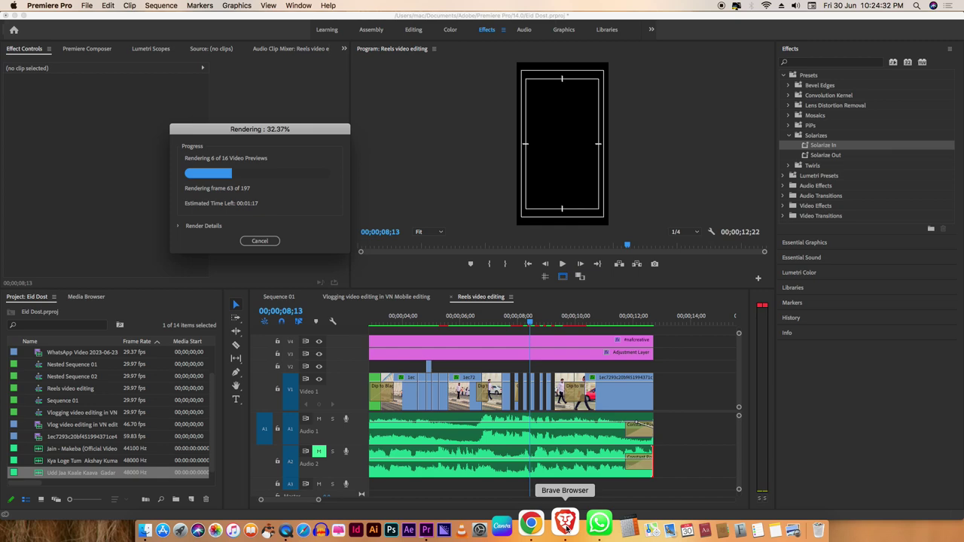
{"action": "left_click", "coordinate": [548, 531]}
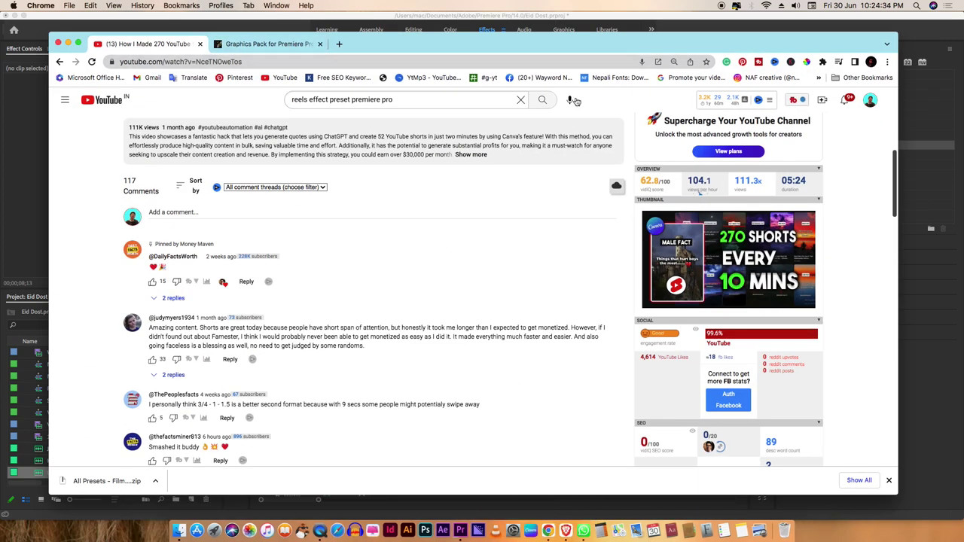
Go to Your channel from the YouTube account menu and scroll the page
{"action": "left_click", "coordinate": [870, 100]}
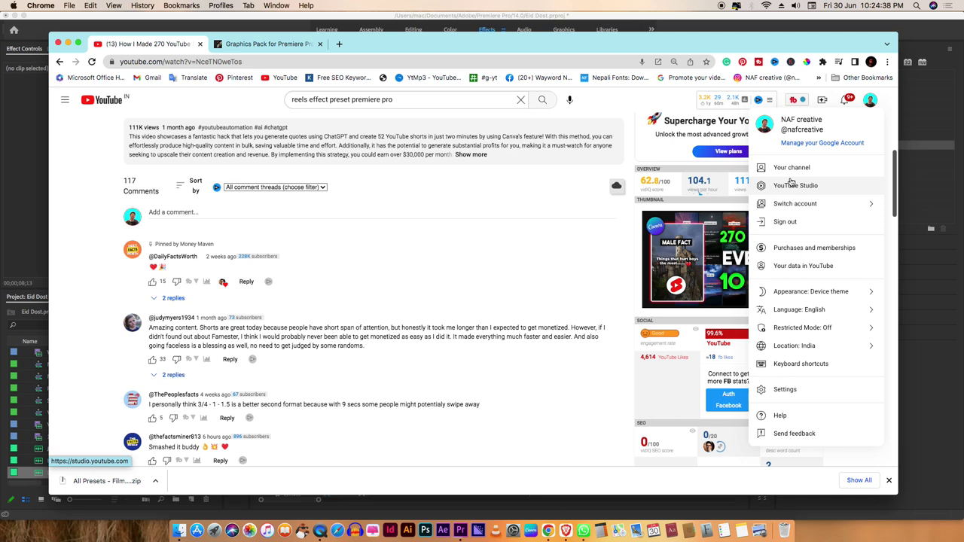
{"action": "left_click", "coordinate": [791, 168]}
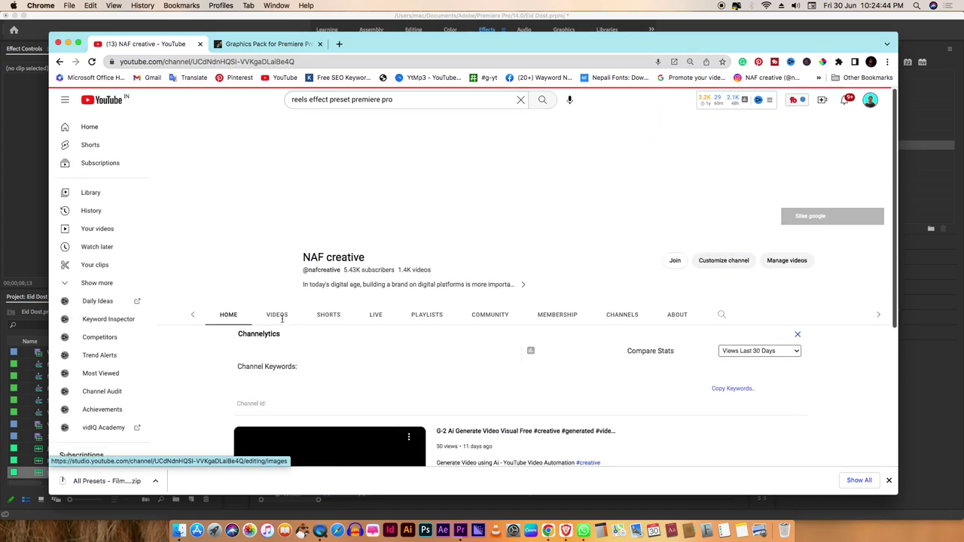
{"action": "scroll", "coordinate": [282, 318], "scroll_direction": "down", "scroll_amount": 5}
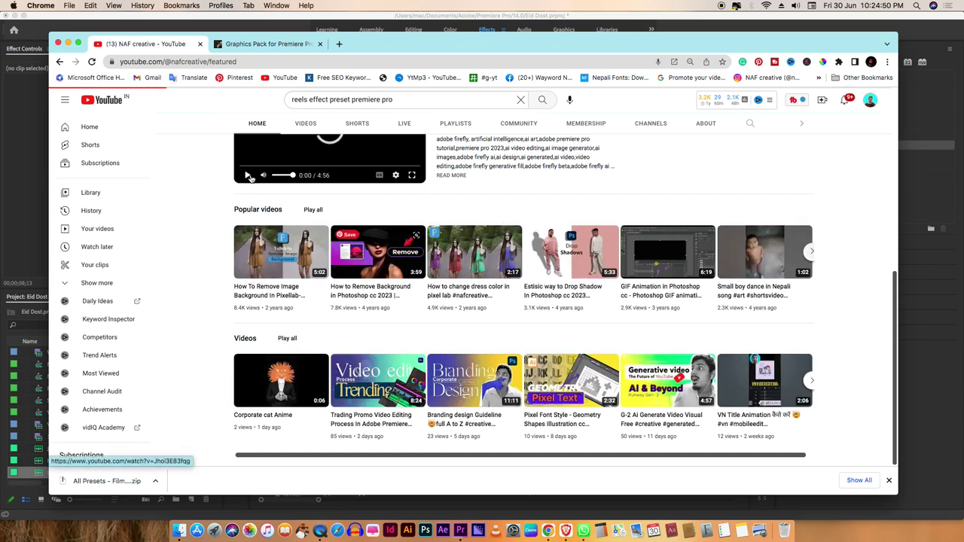
{"action": "scroll", "coordinate": [307, 124], "scroll_direction": "down", "scroll_amount": 5}
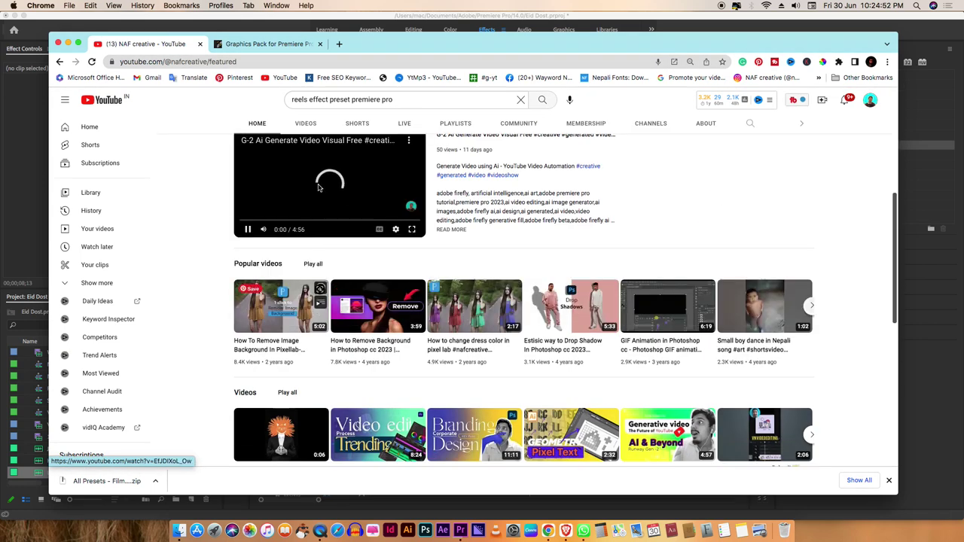
Show the channel's VIDEOS tab and scroll through the uploads grid
{"action": "left_click", "coordinate": [308, 125]}
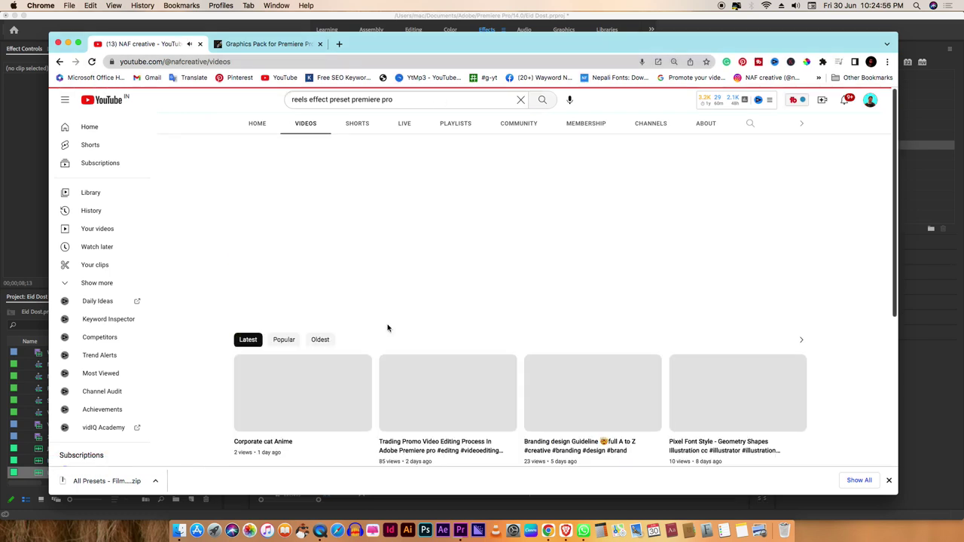
{"action": "scroll", "coordinate": [387, 327], "scroll_direction": "down", "scroll_amount": 3}
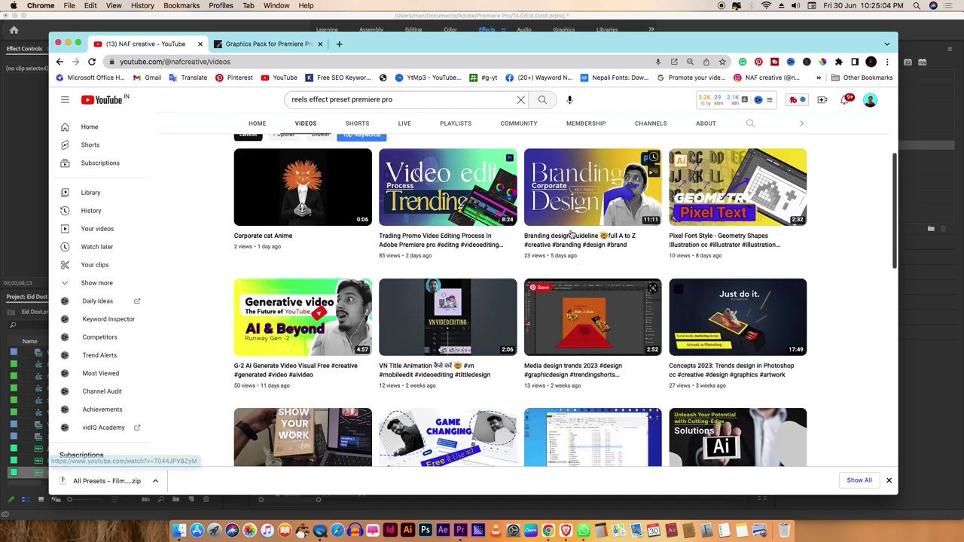
{"action": "scroll", "coordinate": [433, 316], "scroll_direction": "down", "scroll_amount": 2}
{"action": "scroll", "coordinate": [441, 332], "scroll_direction": "down", "scroll_amount": 2}
{"action": "scroll", "coordinate": [450, 361], "scroll_direction": "down", "scroll_amount": 5}
{"action": "scroll", "coordinate": [451, 361], "scroll_direction": "down", "scroll_amount": 4}
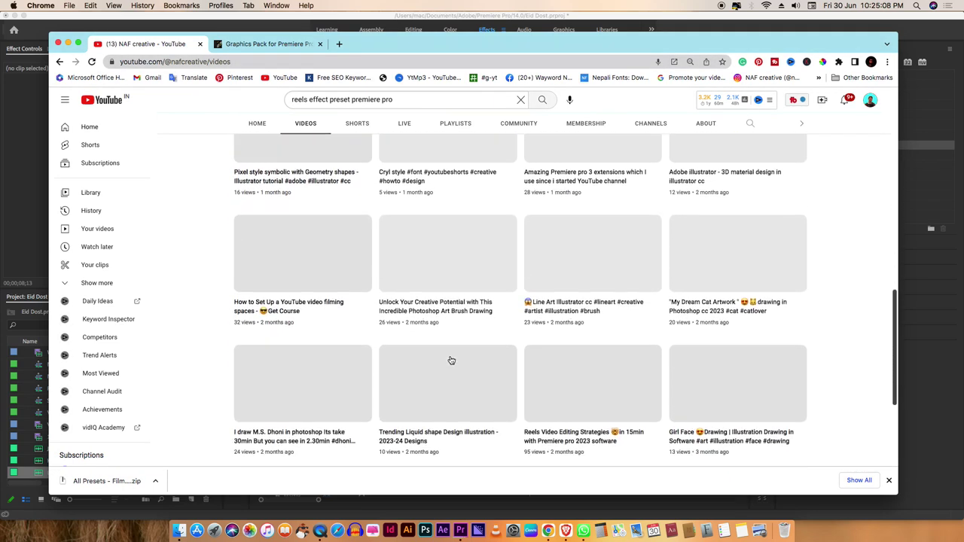
{"action": "scroll", "coordinate": [451, 361], "scroll_direction": "down", "scroll_amount": 4}
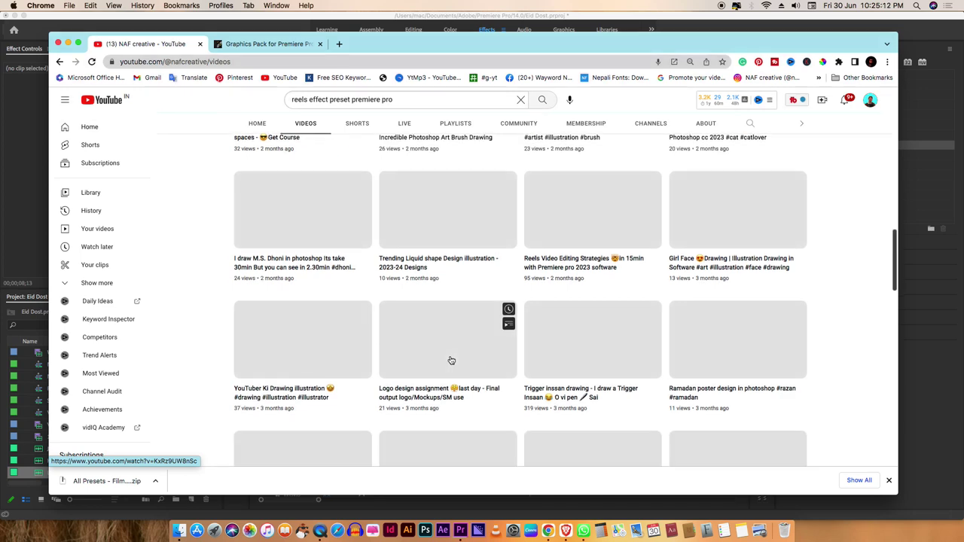
{"action": "scroll", "coordinate": [451, 361], "scroll_direction": "down", "scroll_amount": 2}
{"action": "scroll", "coordinate": [451, 361], "scroll_direction": "down", "scroll_amount": 1}
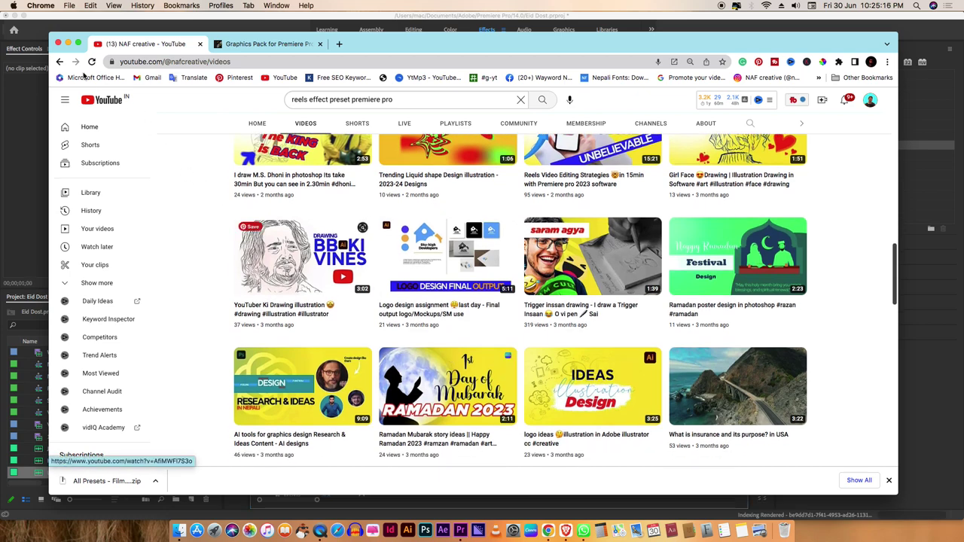
Switch back to Premiere Pro to the rendered reel
{"action": "left_click", "coordinate": [30, 463]}
{"action": "scroll", "coordinate": [490, 392], "scroll_direction": "down", "scroll_amount": 2}
{"action": "scroll", "coordinate": [498, 408], "scroll_direction": "down", "scroll_amount": 1}
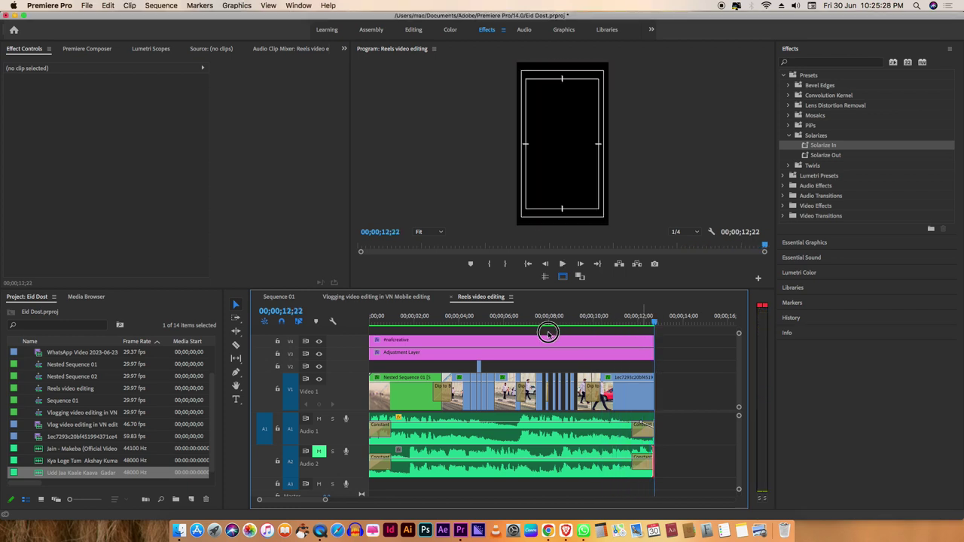
{"action": "left_click_drag", "start_coordinate": [652, 323], "coordinate": [364, 335]}
{"action": "key", "text": "space"}
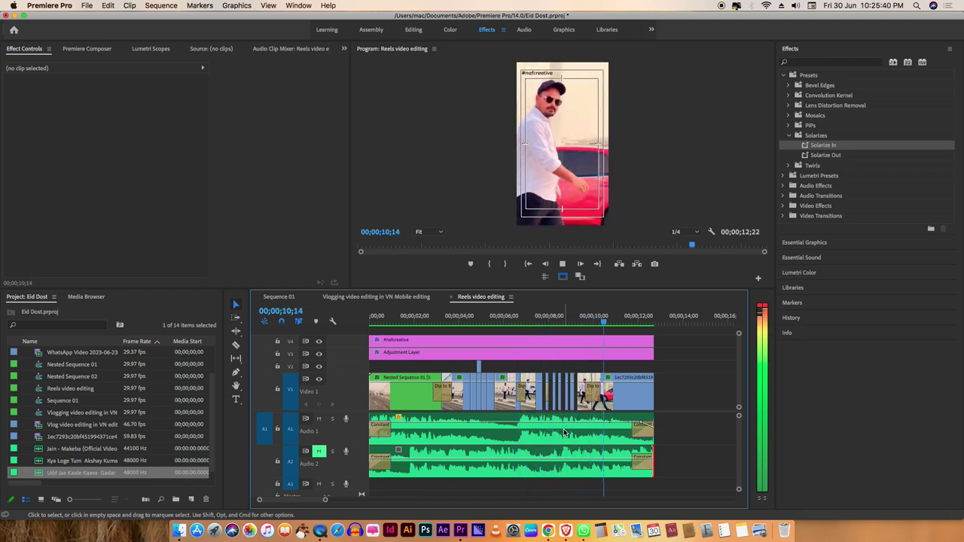
{"action": "key", "text": "space"}
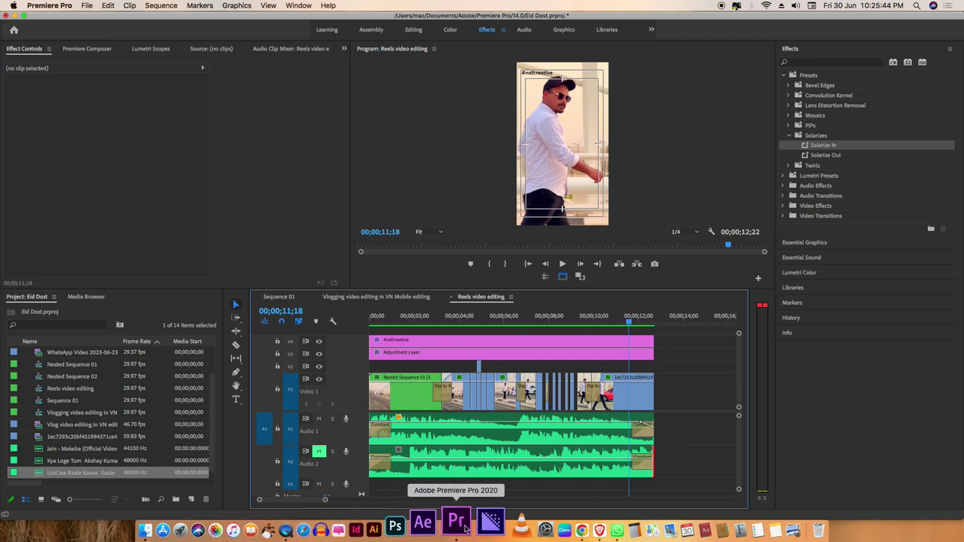
{"action": "right_click", "coordinate": [326, 525]}
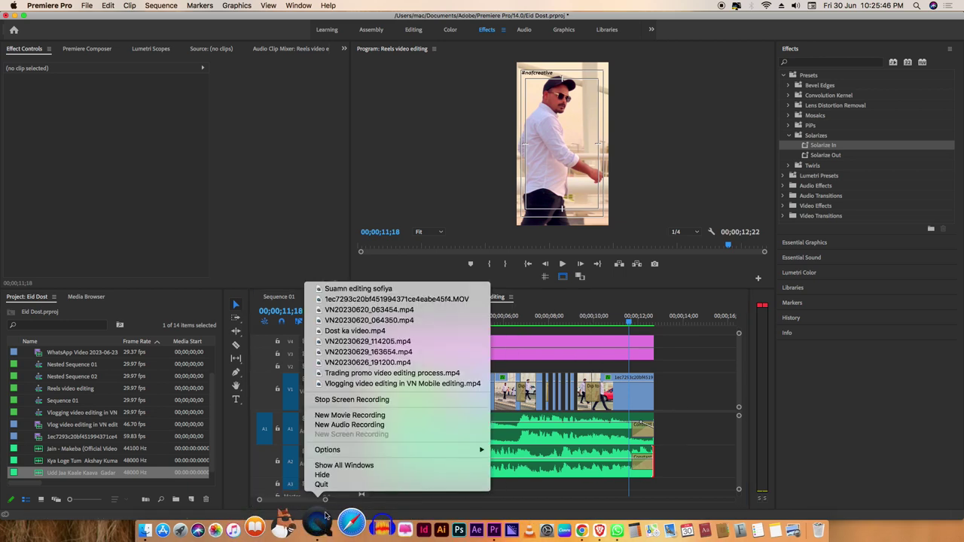
Choose Stop Screen Recording from QuickTime Player's Dock menu
{"action": "left_click", "coordinate": [349, 400]}
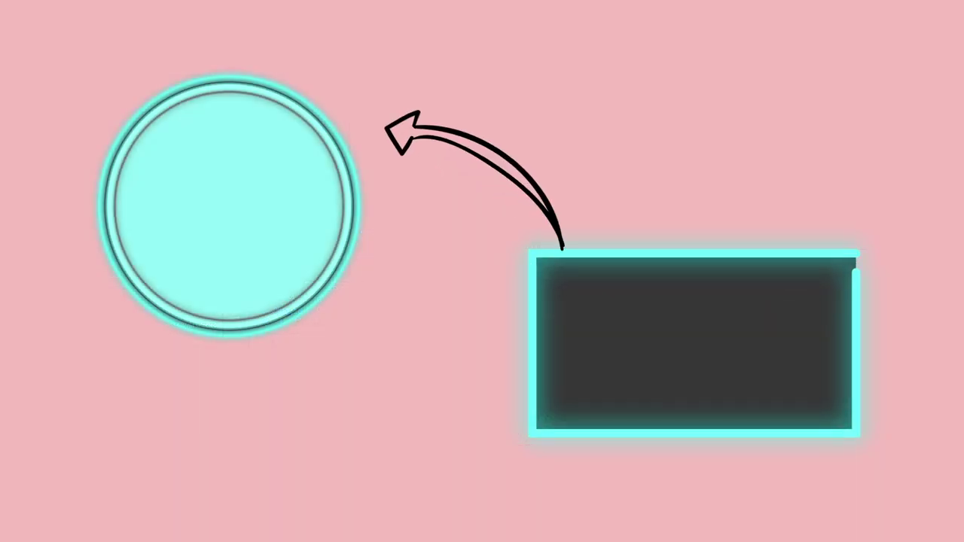